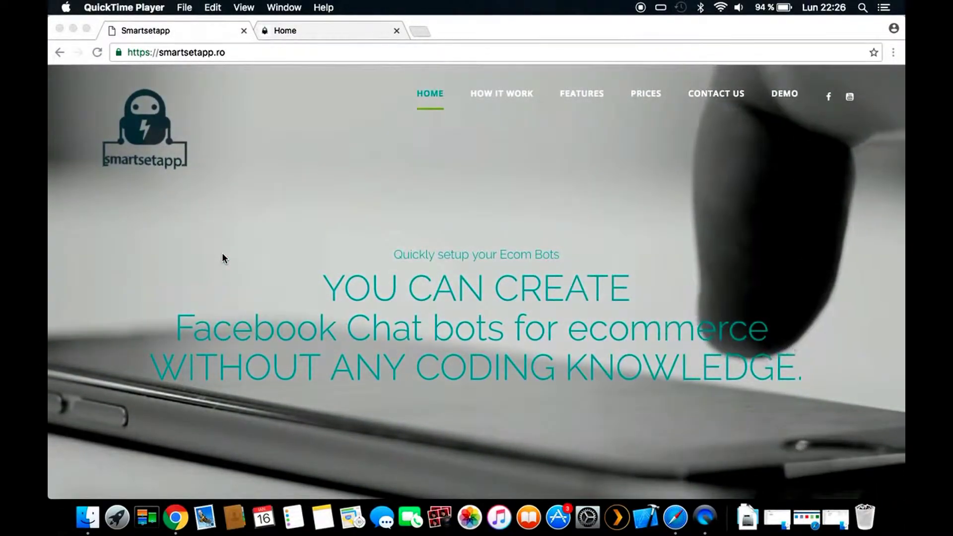
- Scroll through the smartsetapp.ro homepage's How it Works, Features and Messenger chatbot demo sections
scroll(264, 280, "down", 2)
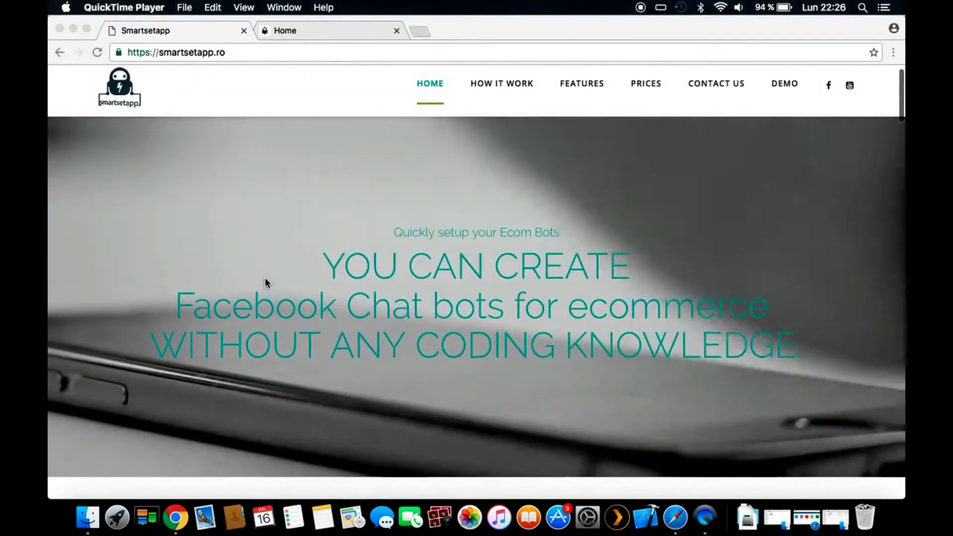
scroll(265, 281, "up", 2)
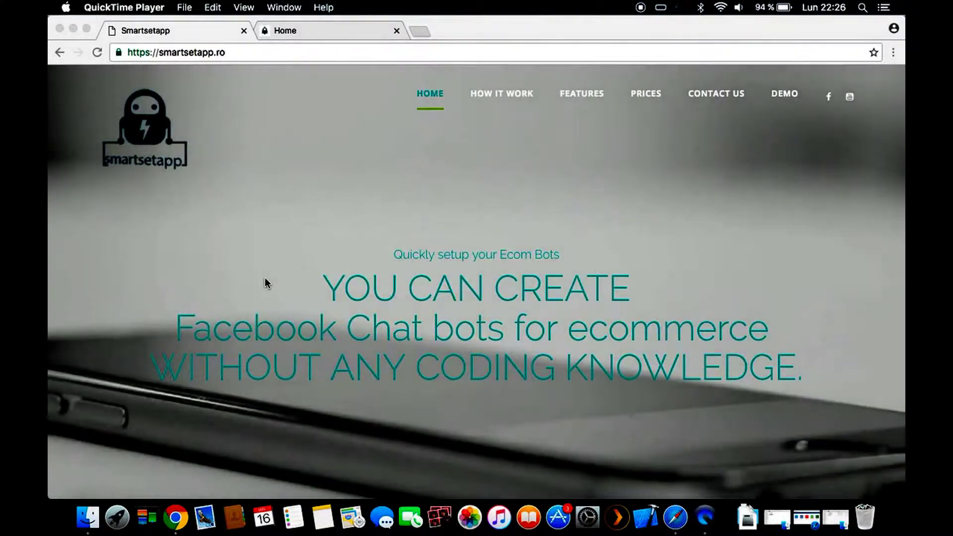
scroll(293, 265, "down", 3)
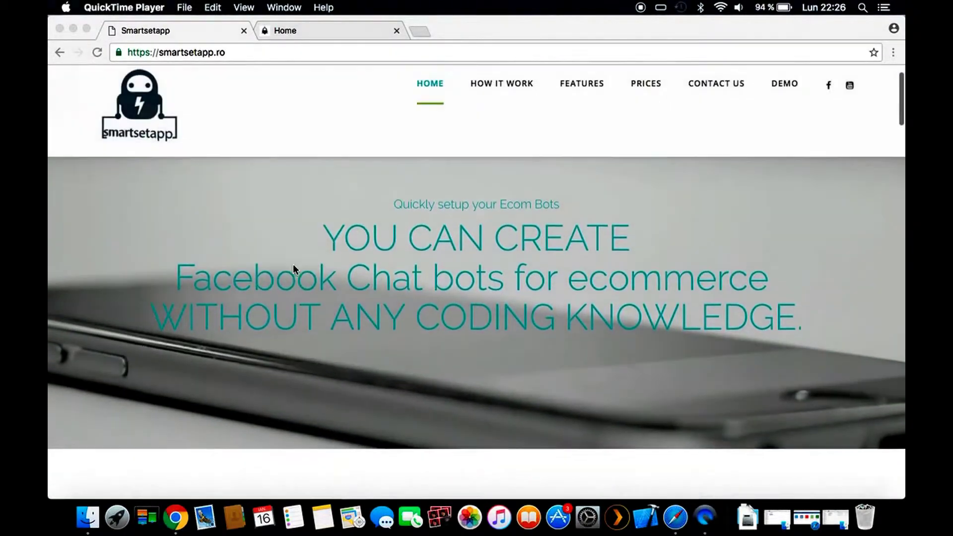
scroll(292, 263, "down", 2)
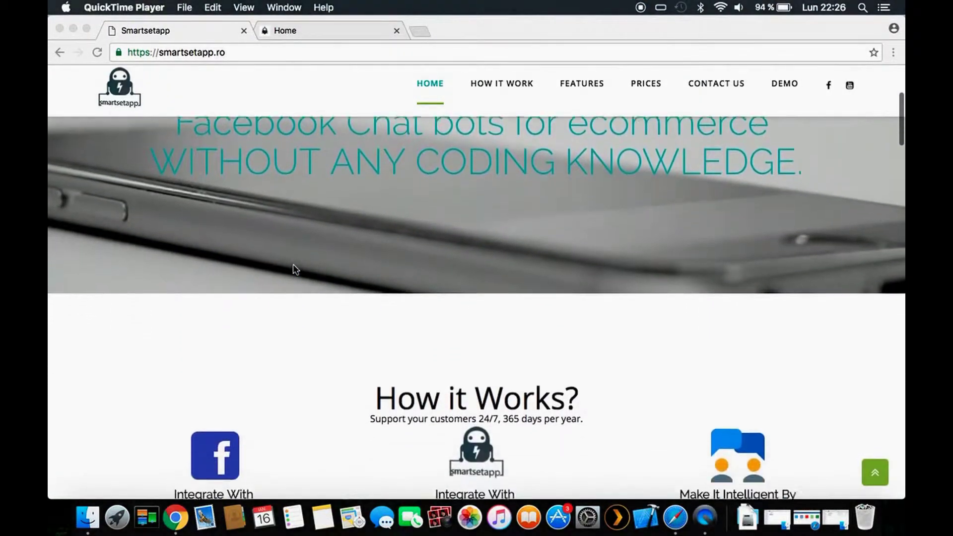
scroll(293, 269, "down", 1)
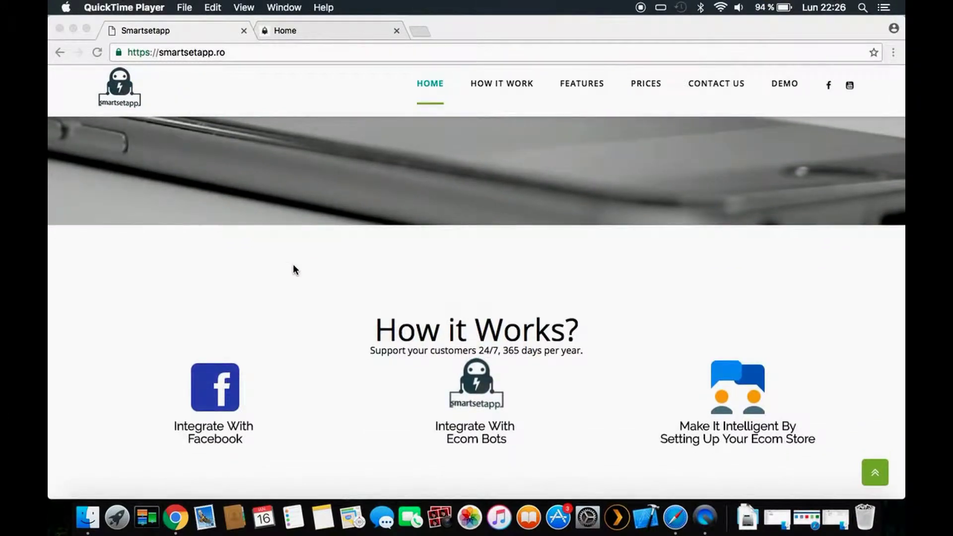
scroll(293, 269, "down", 5)
scroll(292, 269, "down", 8)
scroll(293, 264, "down", 4)
scroll(293, 263, "up", 1)
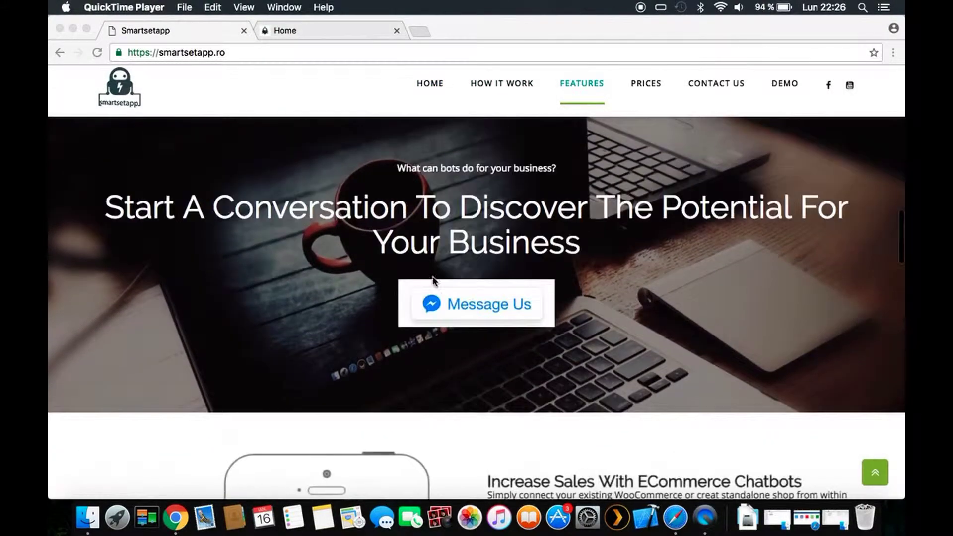
scroll(332, 276, "down", 4)
scroll(313, 280, "down", 4)
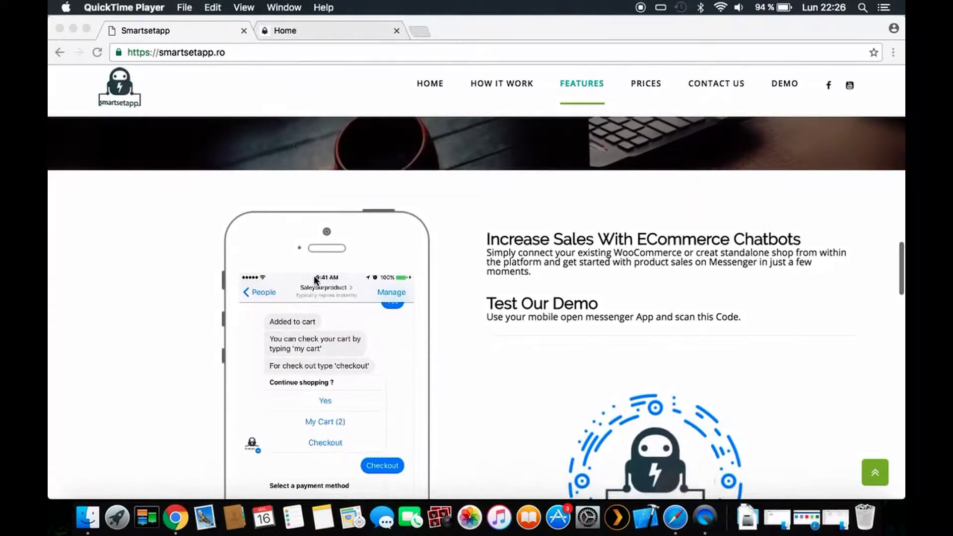
scroll(314, 281, "up", 7)
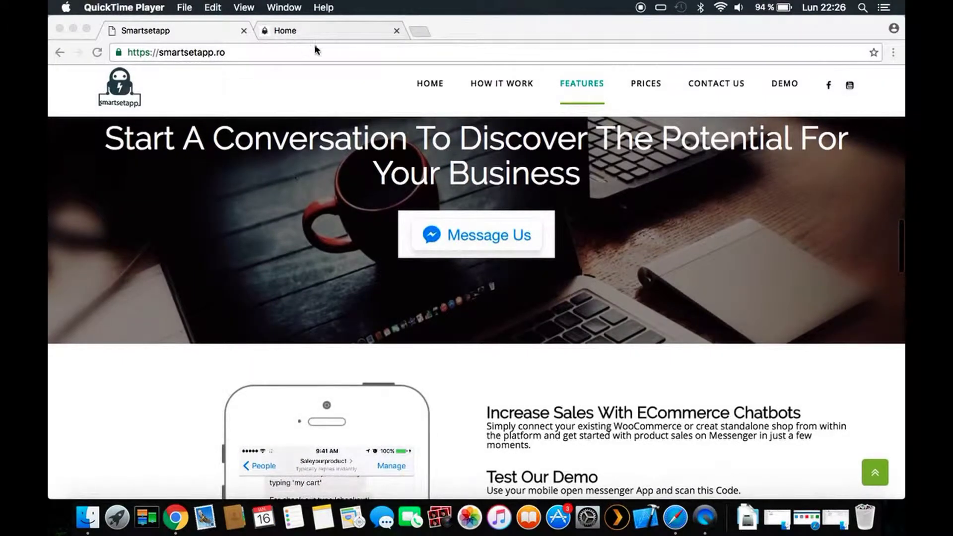
- Switch to the Ecombots admin dashboard and expand the sidebar so section names show beside icons
left_click(314, 31)
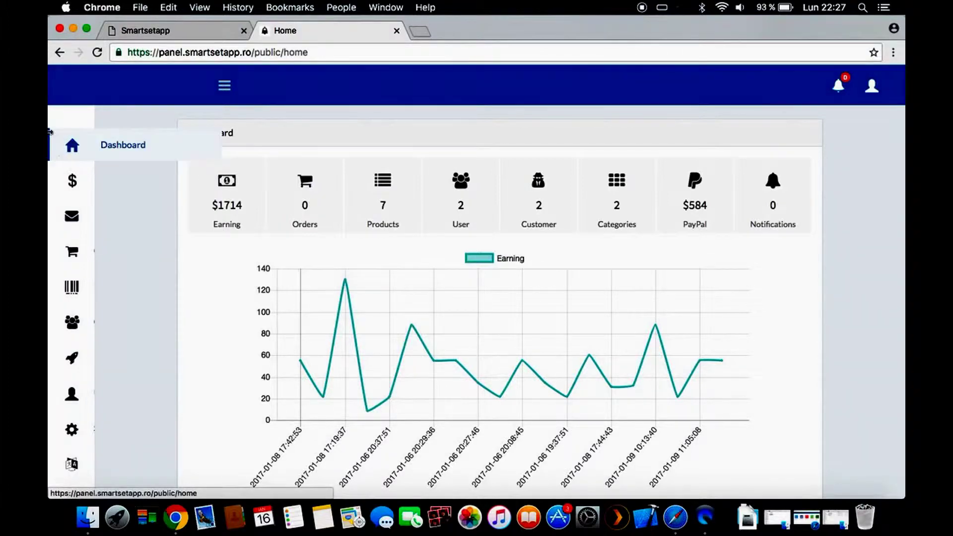
left_click(219, 93)
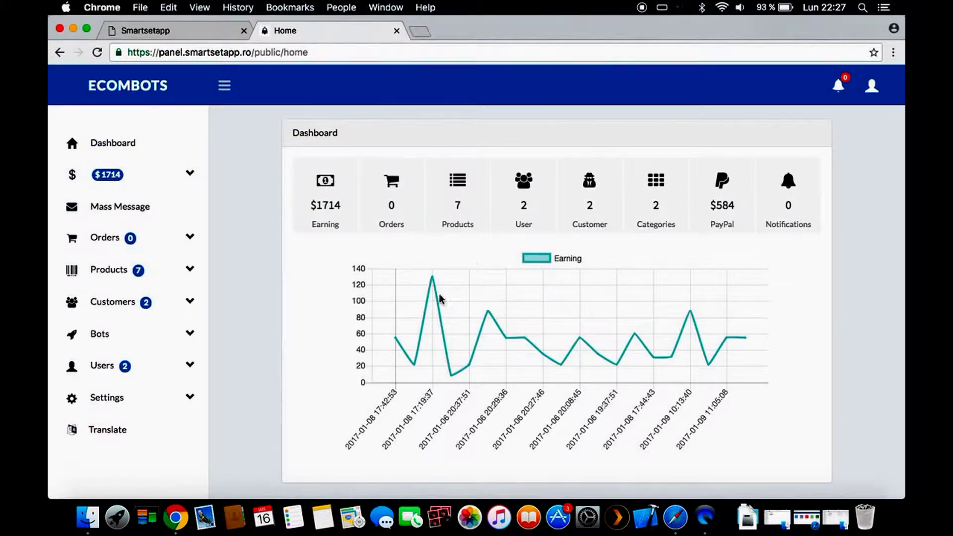
mouse_move(582, 364)
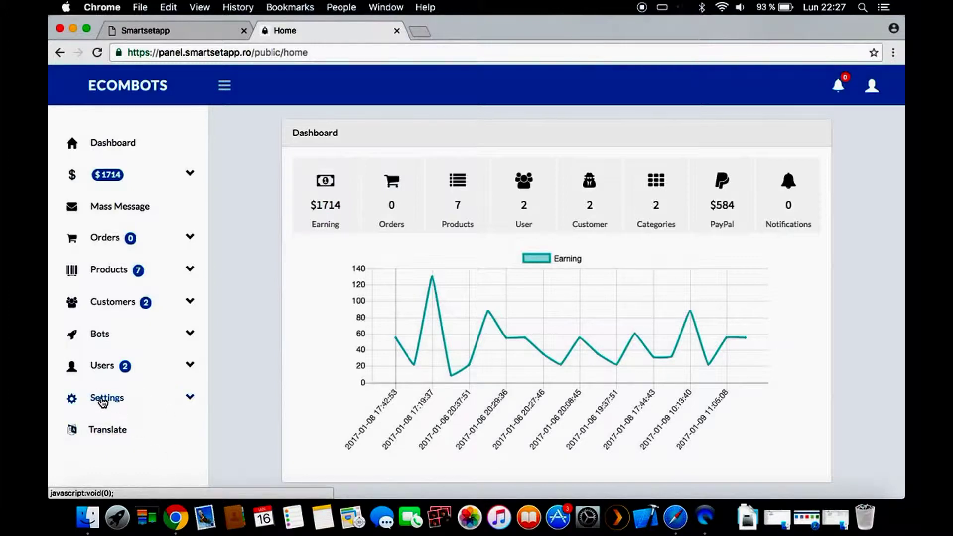
- Open the Settings page and review the Facebook Settings card, closing it without changes
left_click(94, 400)
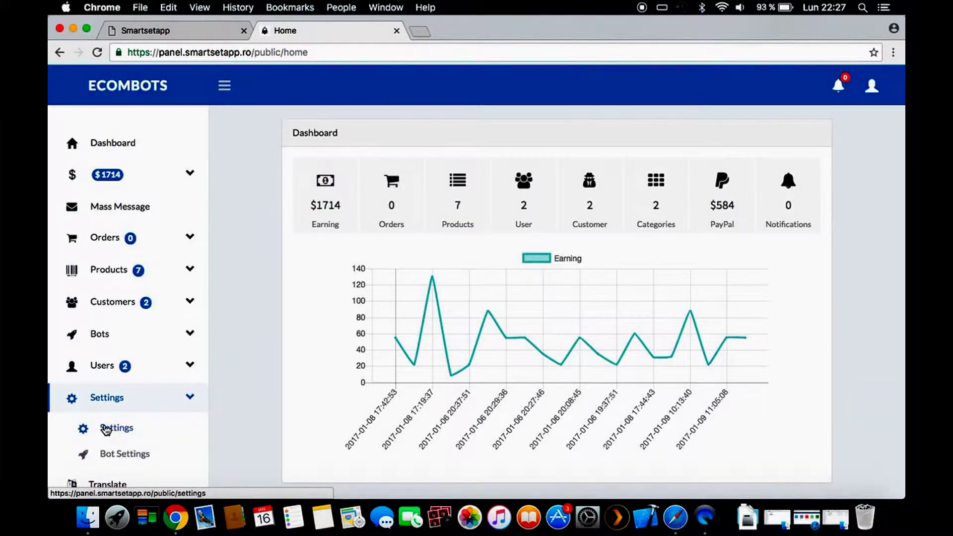
left_click(105, 430)
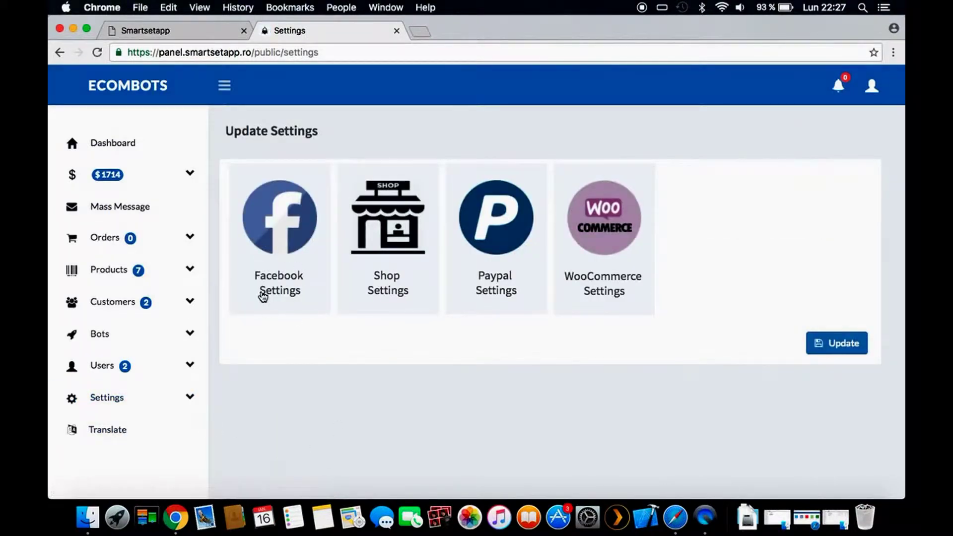
left_click(282, 227)
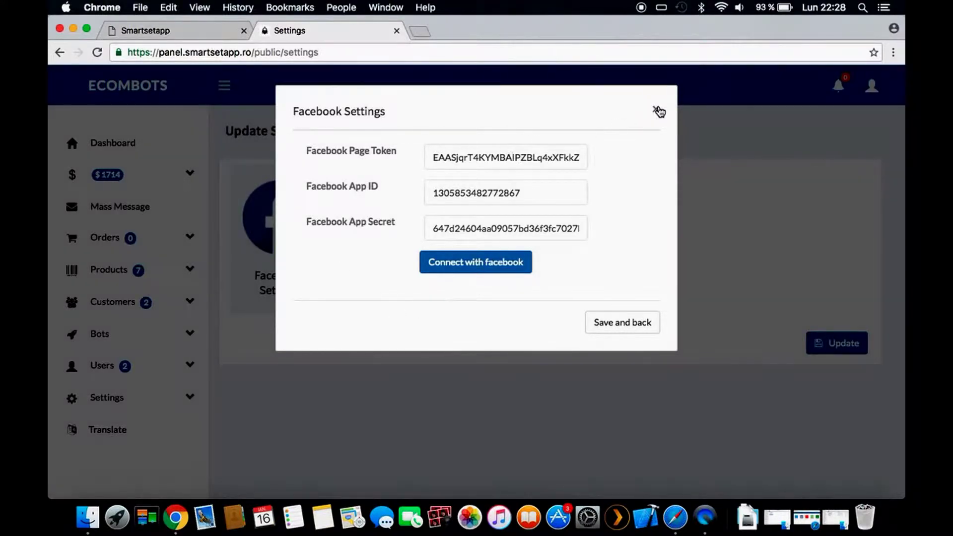
left_click(655, 110)
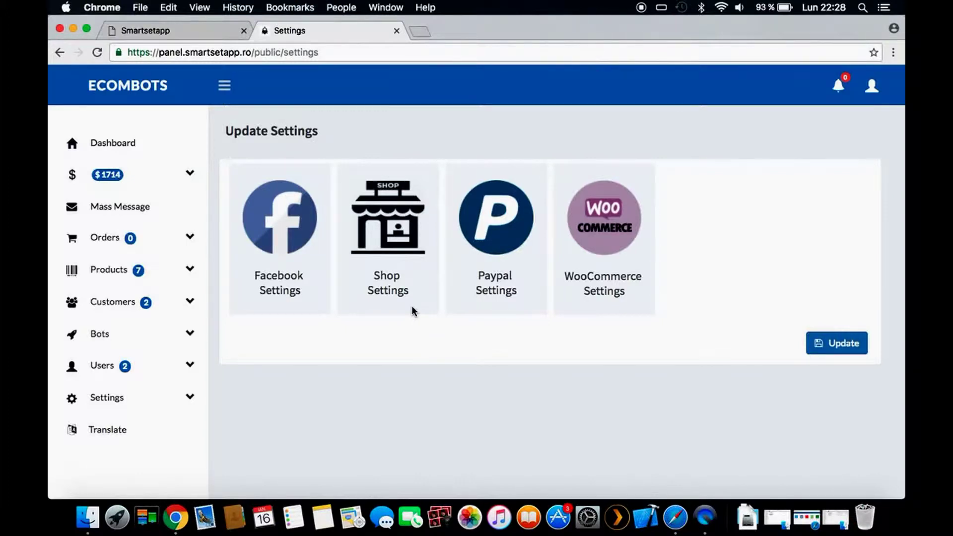
- In Shop Settings, append 123 to the Shop Title so it reads EComBots123
left_click(392, 217)
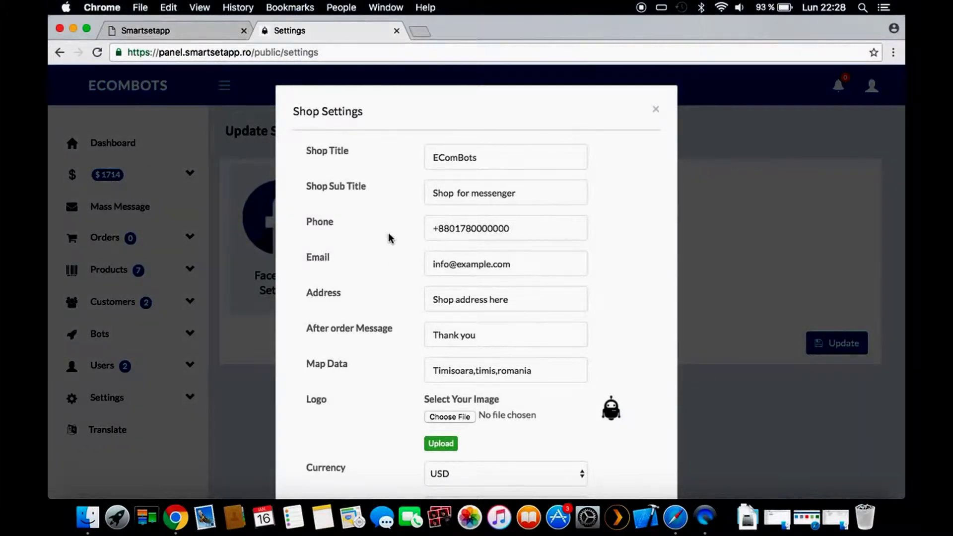
left_click(476, 162)
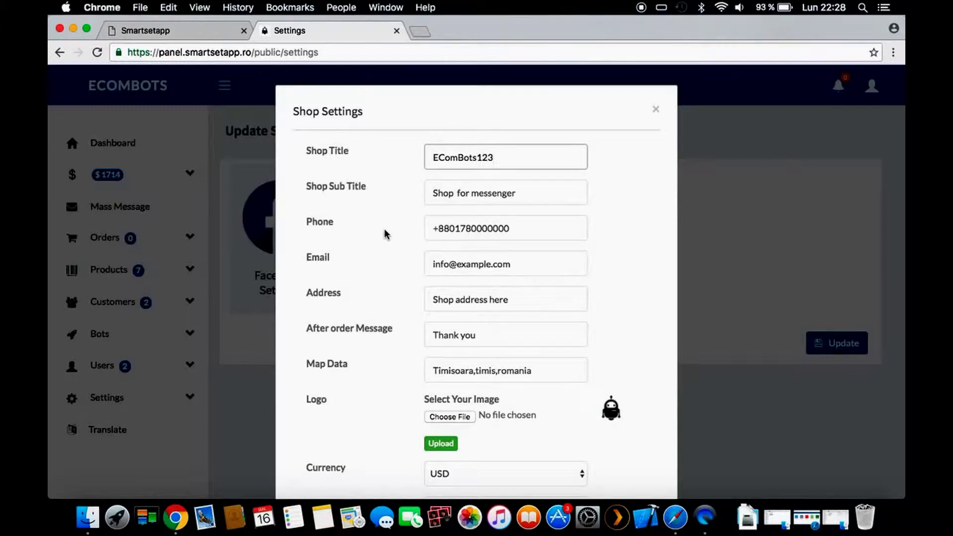
left_click_drag(518, 228, 428, 228)
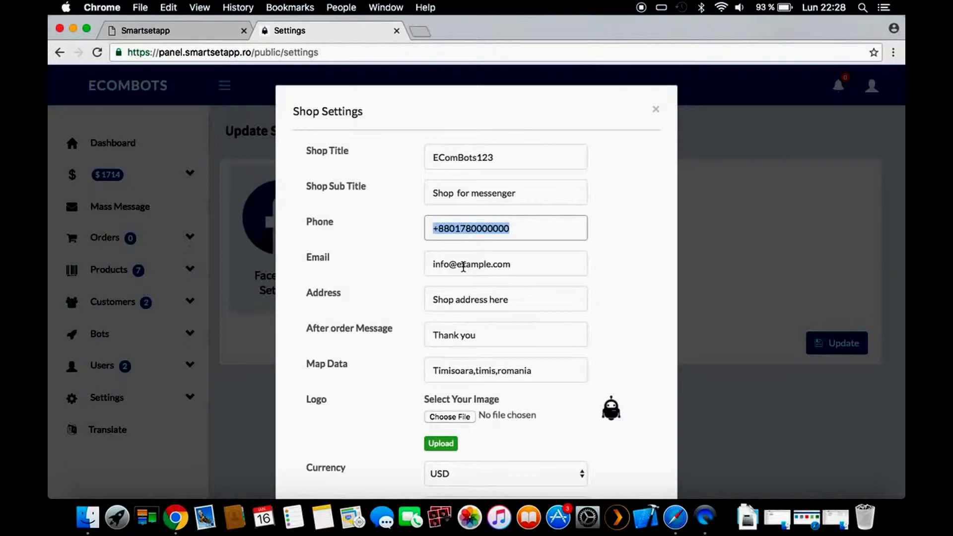
scroll(395, 293, "down", 1)
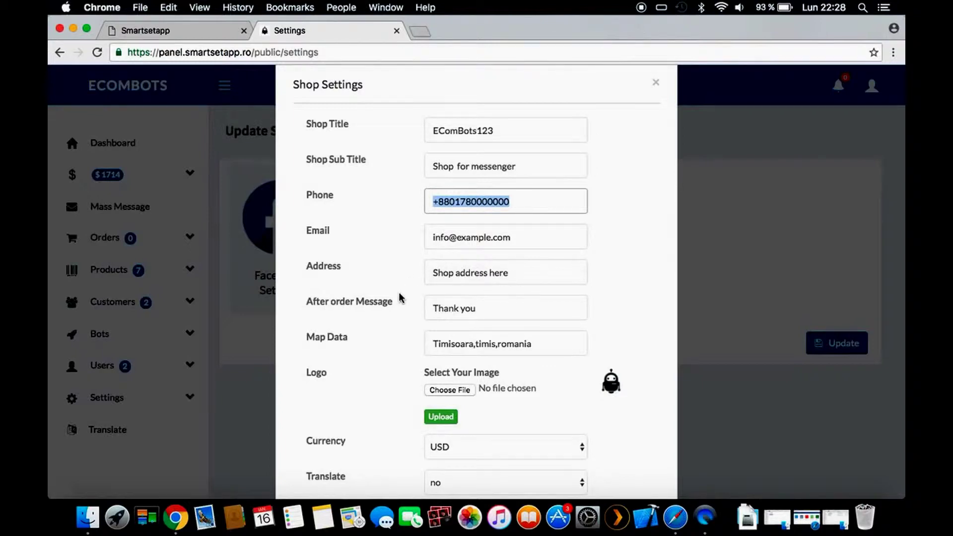
scroll(406, 295, "down", 2)
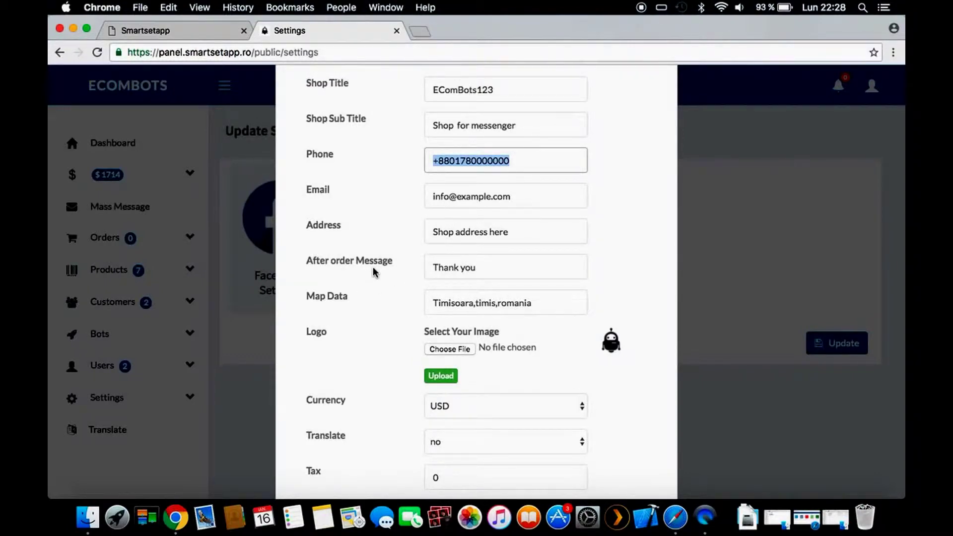
scroll(372, 319, "down", 1)
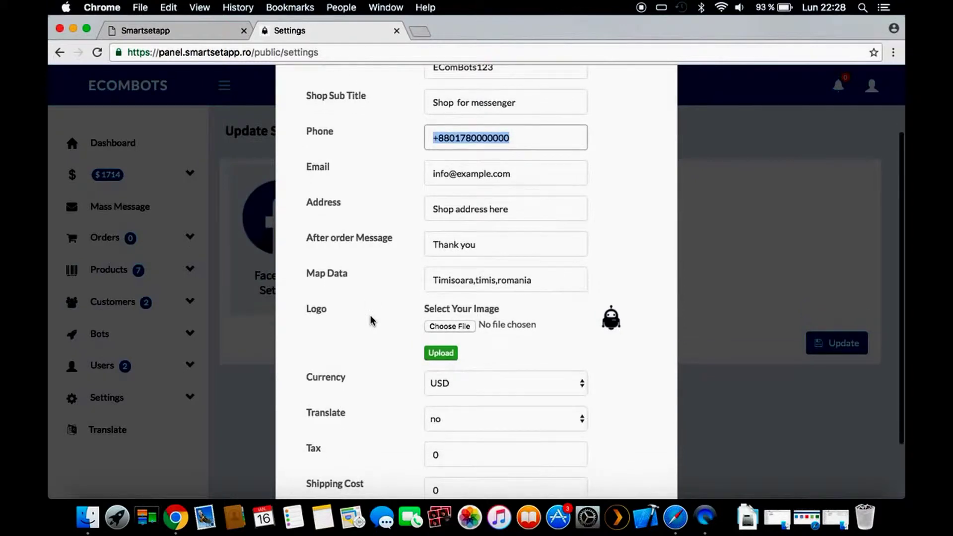
scroll(372, 319, "down", 2)
scroll(357, 297, "down", 2)
- Keep USD as the shop currency, save the shop settings and apply them with Update
left_click(579, 308)
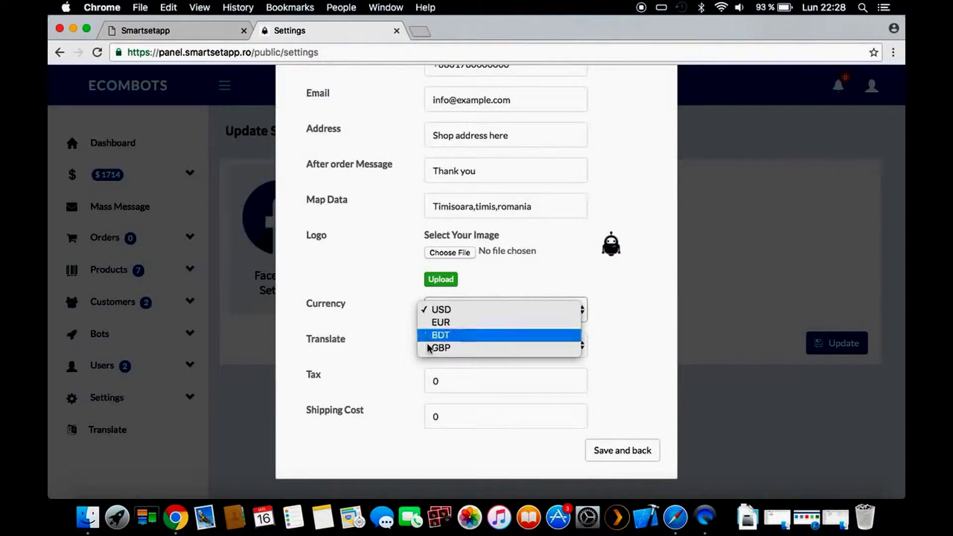
left_click(377, 286)
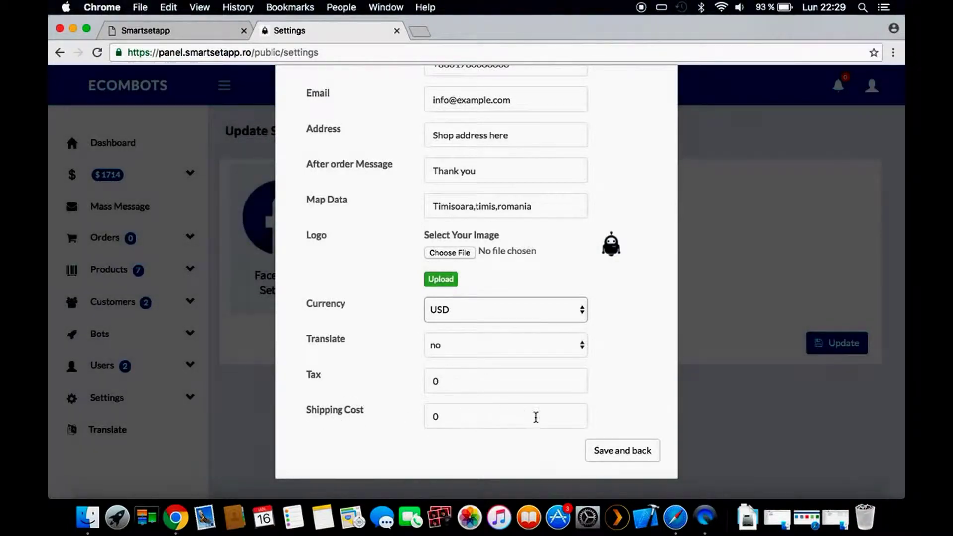
left_click(612, 451)
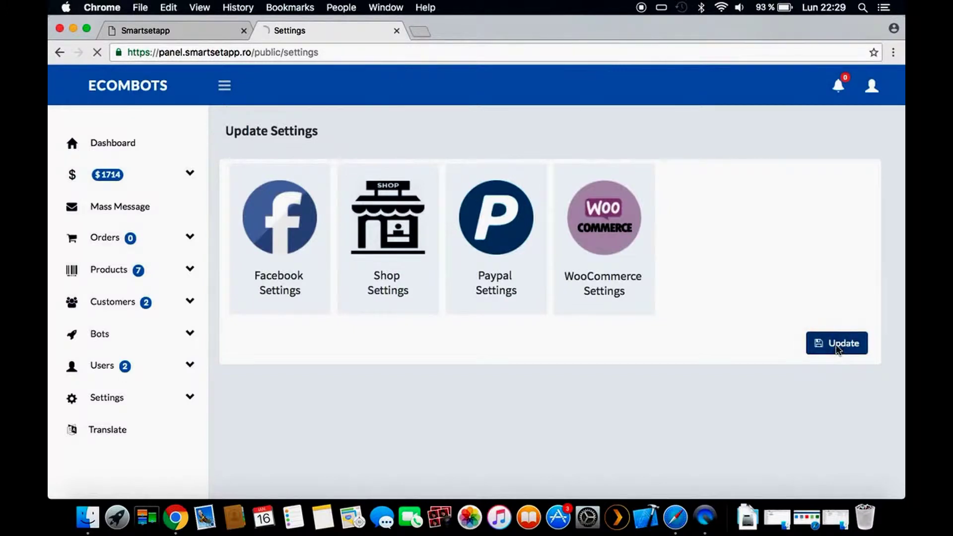
left_click(836, 347)
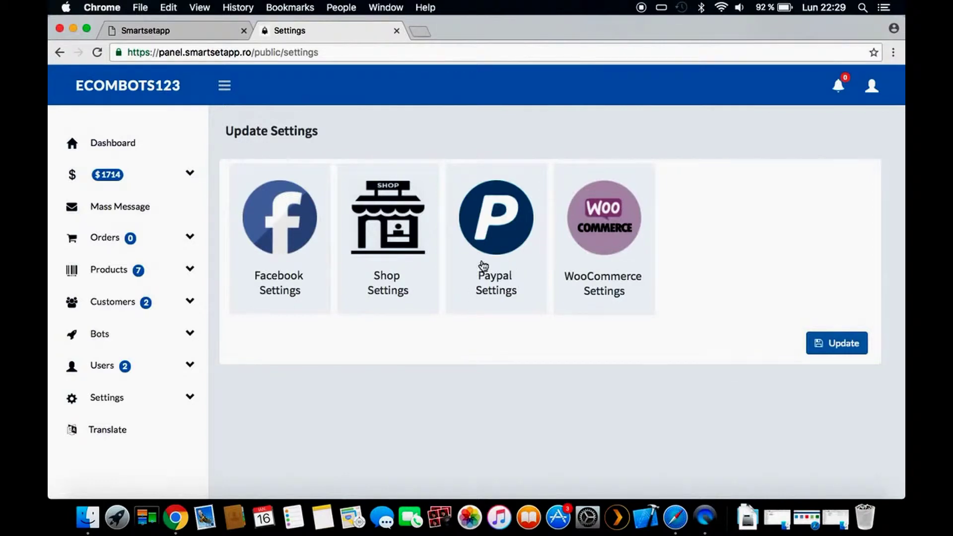
left_click(488, 224)
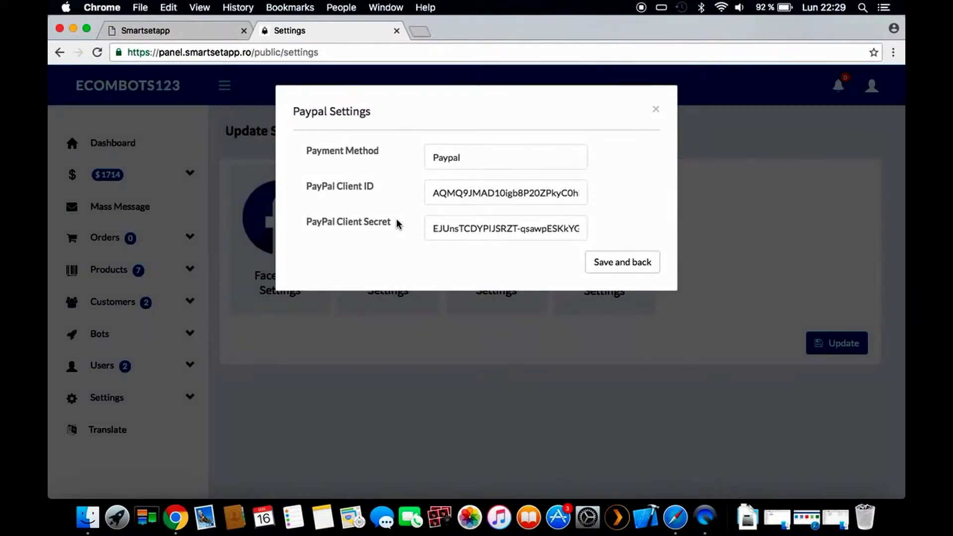
left_click(654, 112)
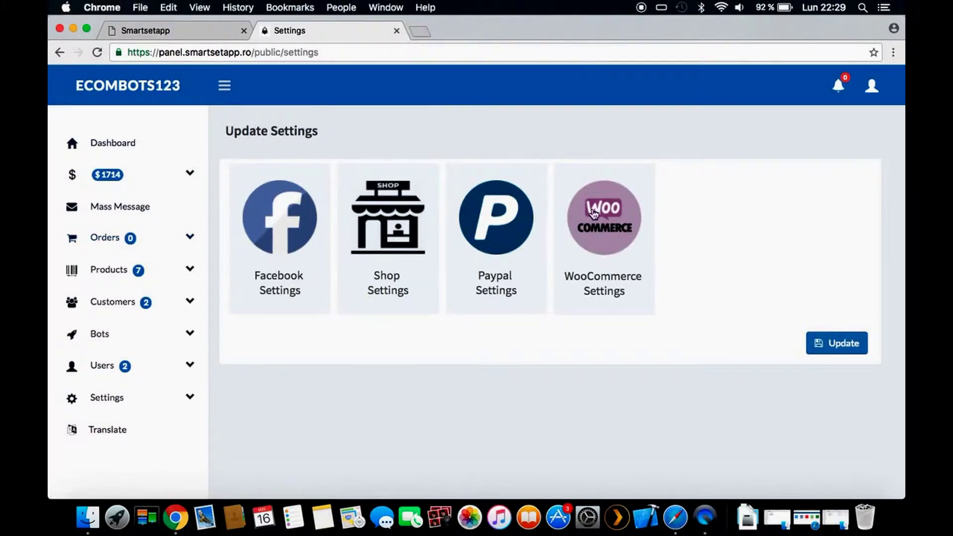
left_click(603, 234)
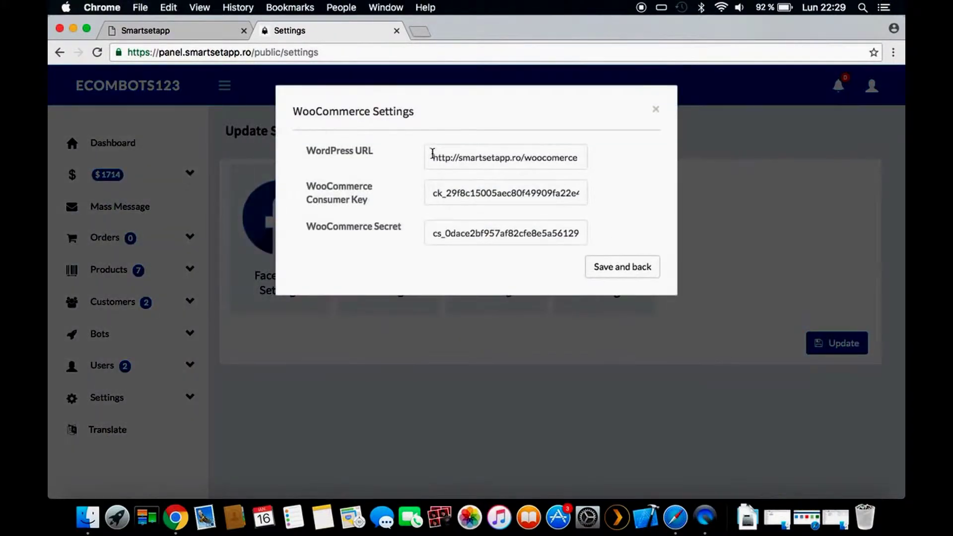
left_click(655, 109)
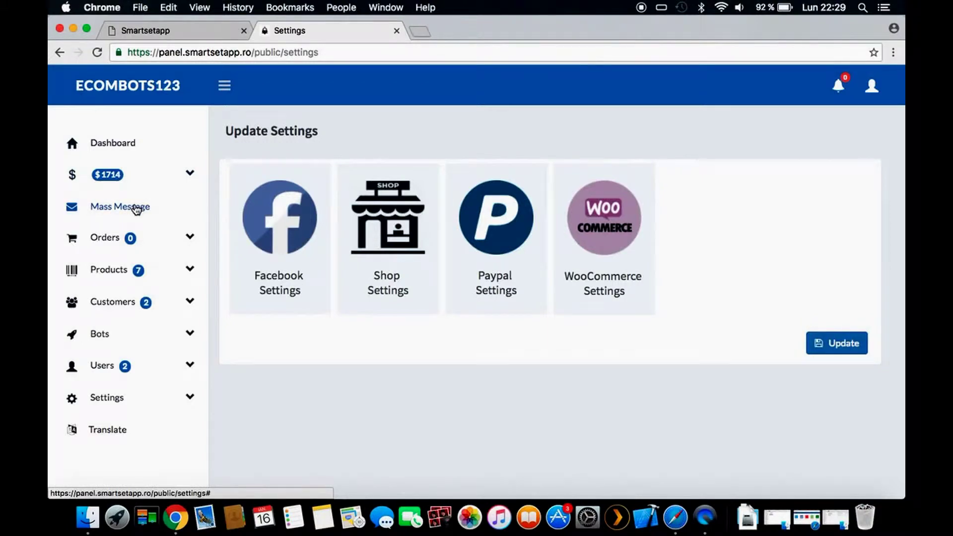
- Cancel the Mass Message popup, then open View Orders, which shows no current orders
left_click(106, 208)
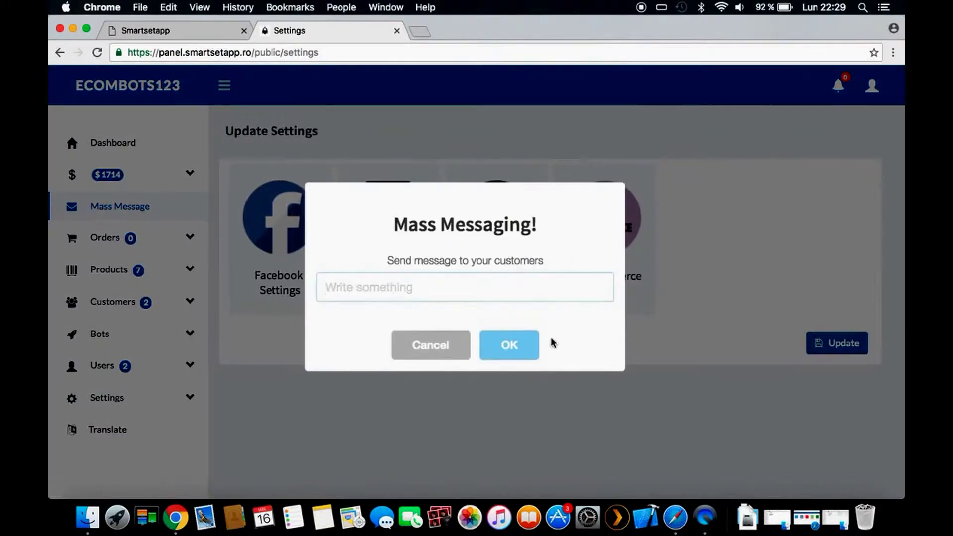
left_click(426, 350)
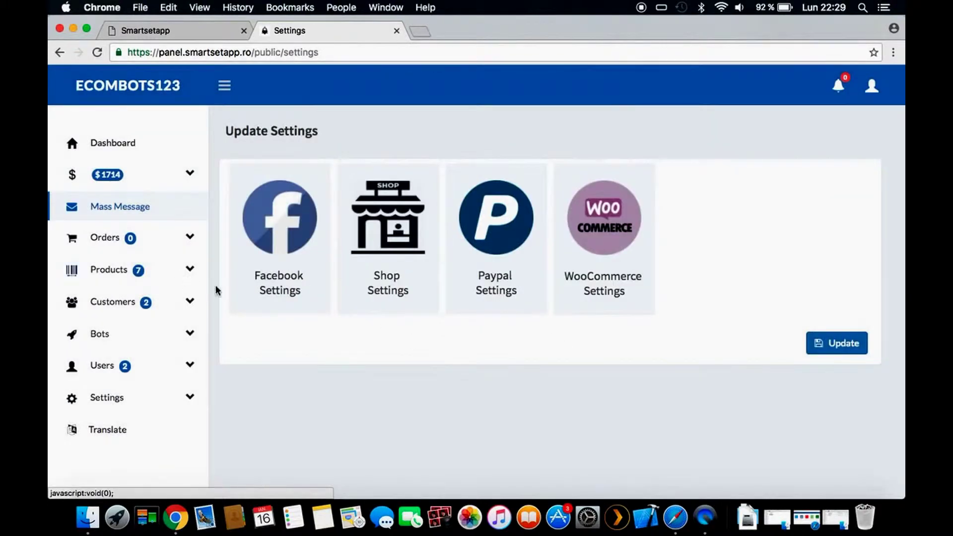
left_click(104, 240)
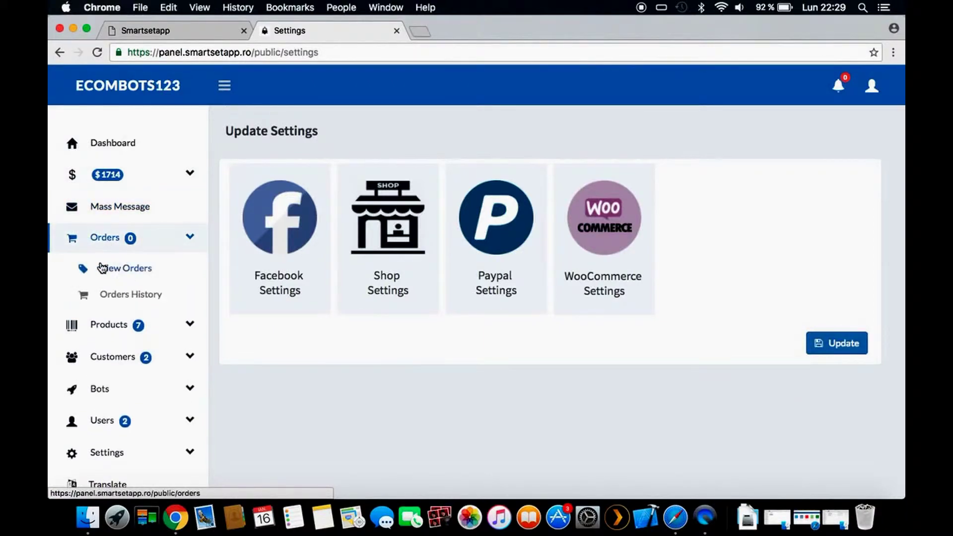
left_click(120, 269)
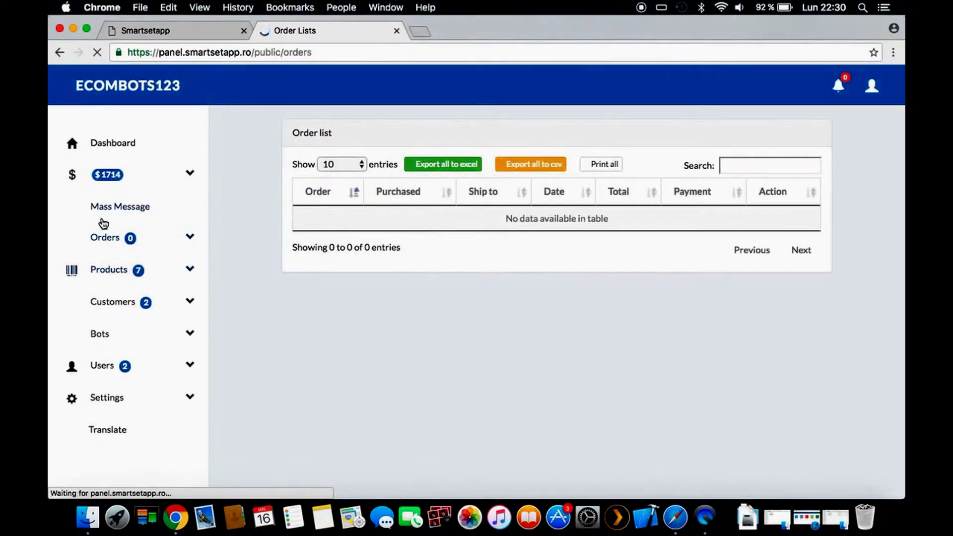
left_click(107, 237)
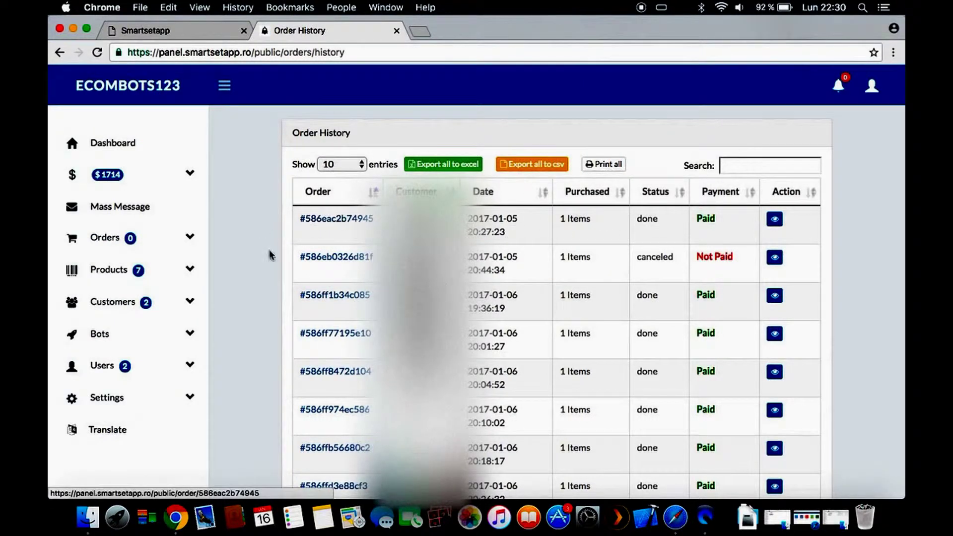
- View the first past order, a paid cash-on-delivery order, then return to Orders History
left_click(773, 221)
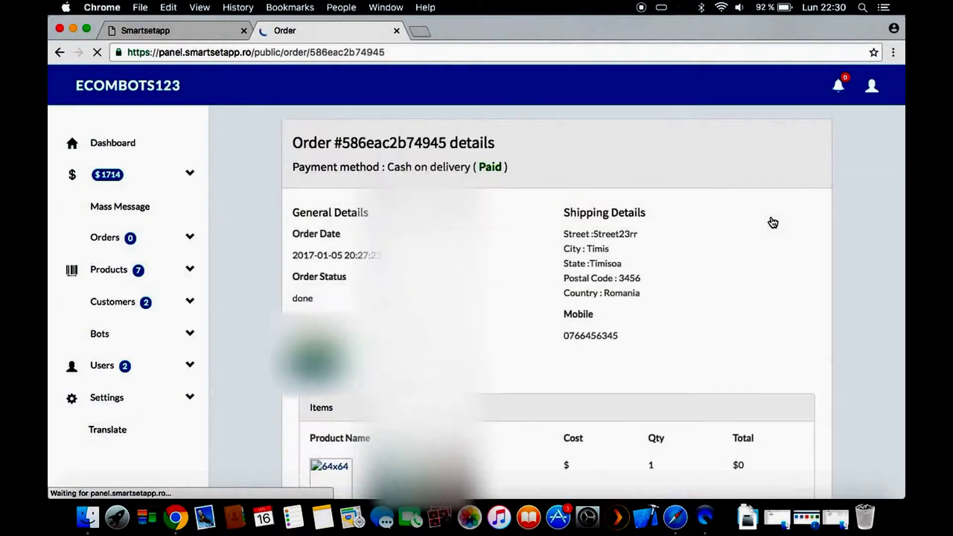
scroll(552, 317, "down", 3)
scroll(553, 317, "up", 2)
scroll(552, 317, "up", 1)
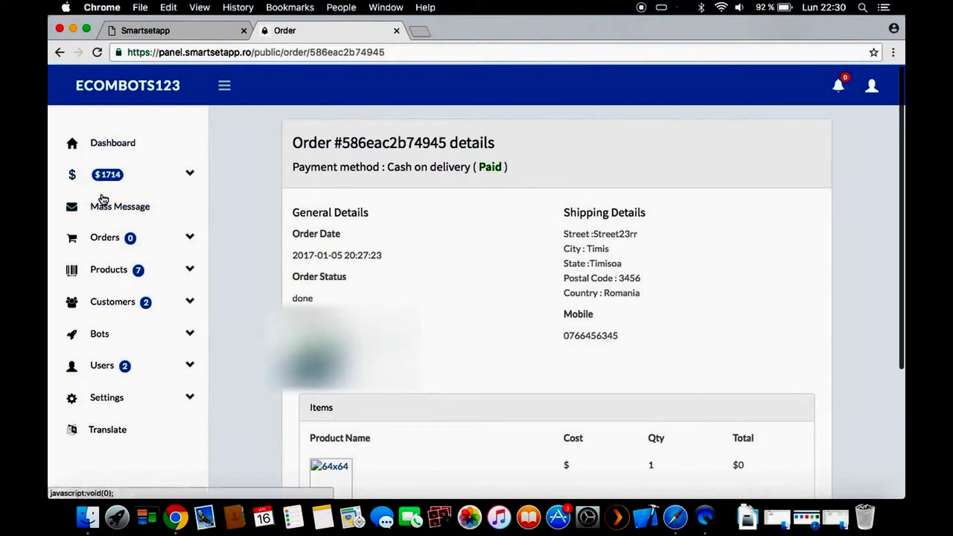
left_click(119, 240)
left_click(122, 295)
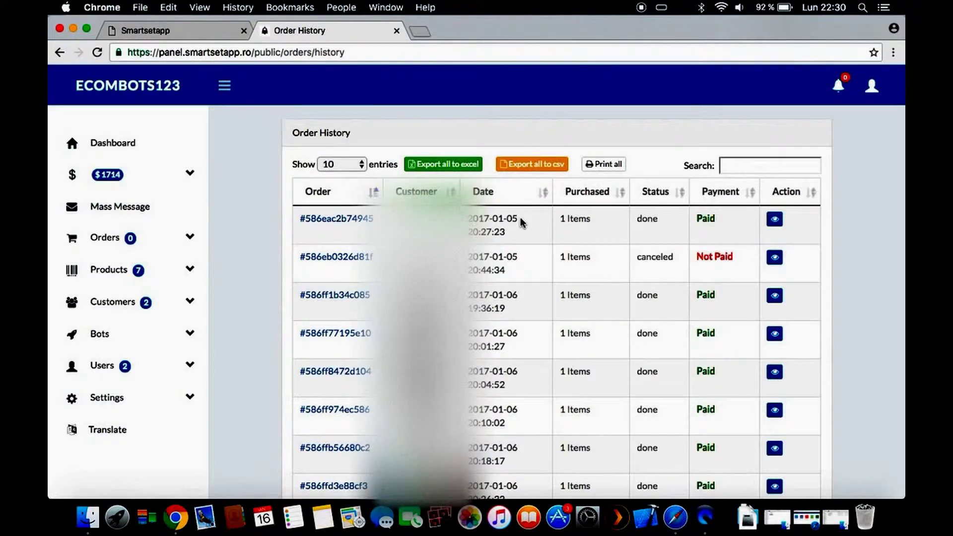
- Open View Products and browse the SHOE 1, CLOTHE 1, SHOES2 and JEWELERY product cards
left_click(114, 271)
left_click(119, 305)
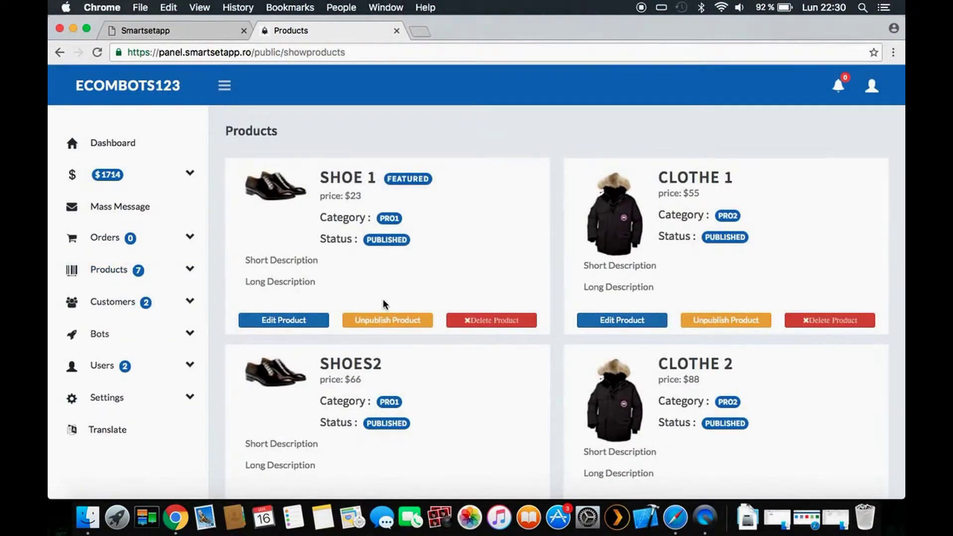
scroll(383, 300, "down", 5)
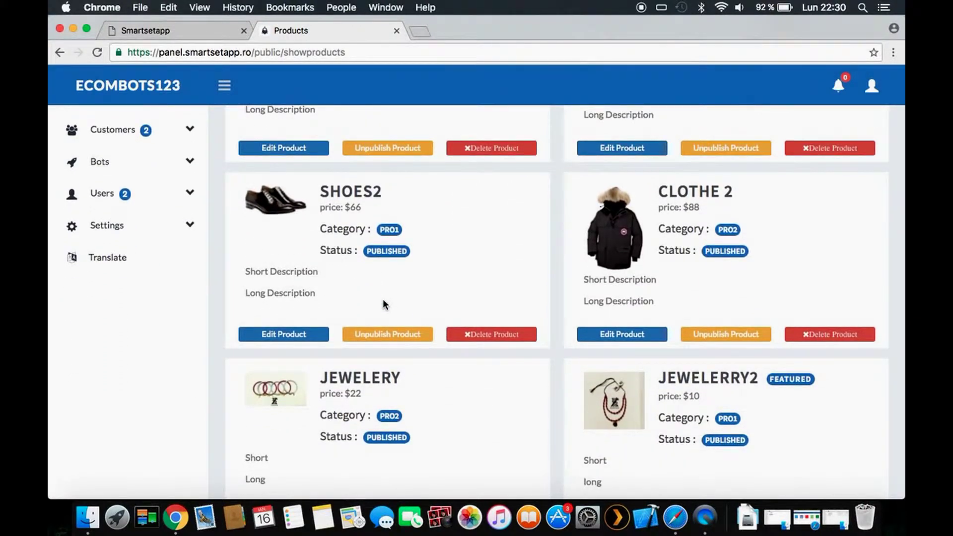
scroll(384, 304, "up", 5)
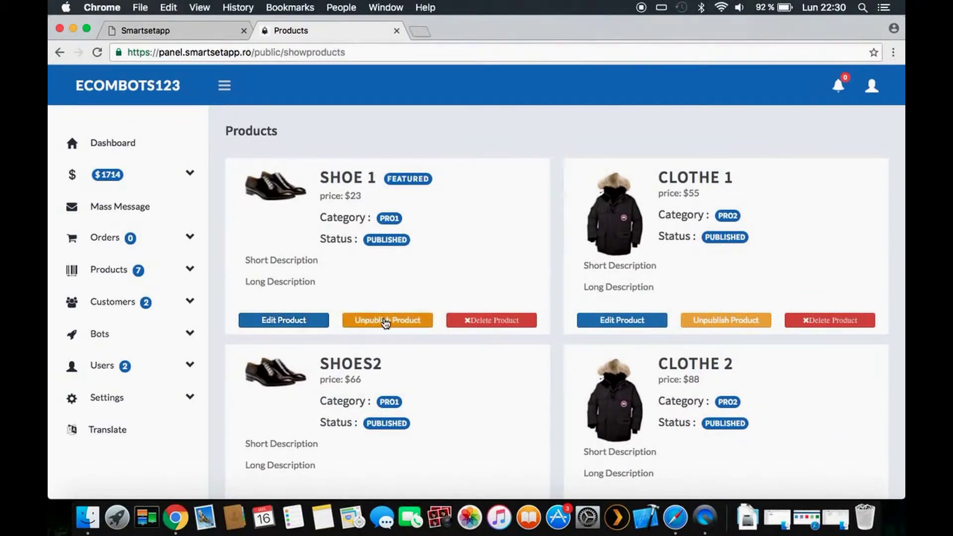
scroll(433, 325, "down", 7)
scroll(432, 323, "down", 2)
scroll(433, 323, "up", 9)
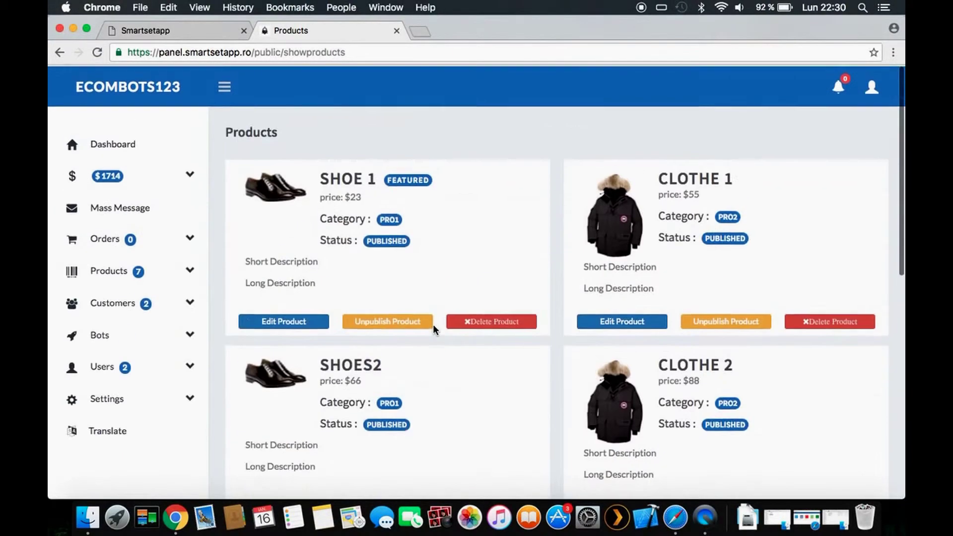
- Open View Categories under Products to list the pro2 and pro1 categories
left_click(74, 270)
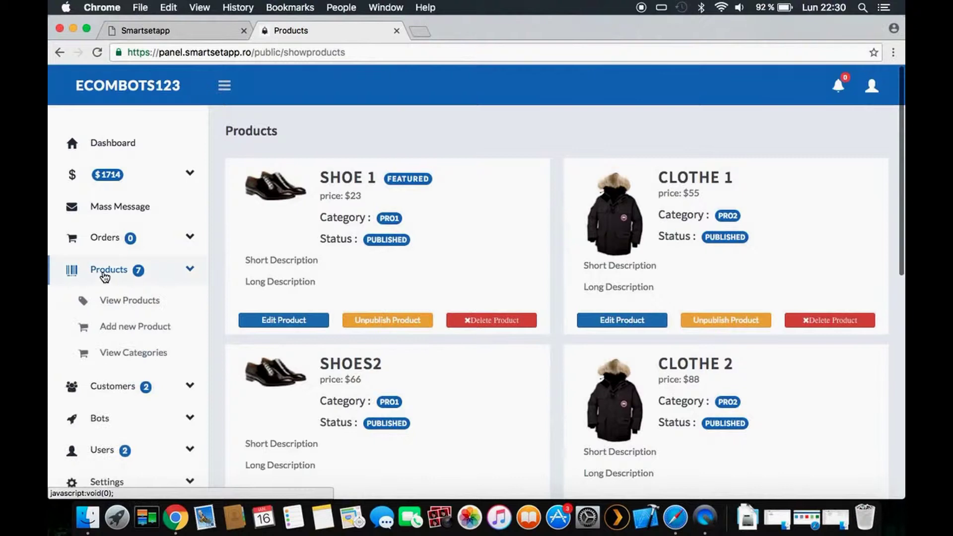
left_click(133, 353)
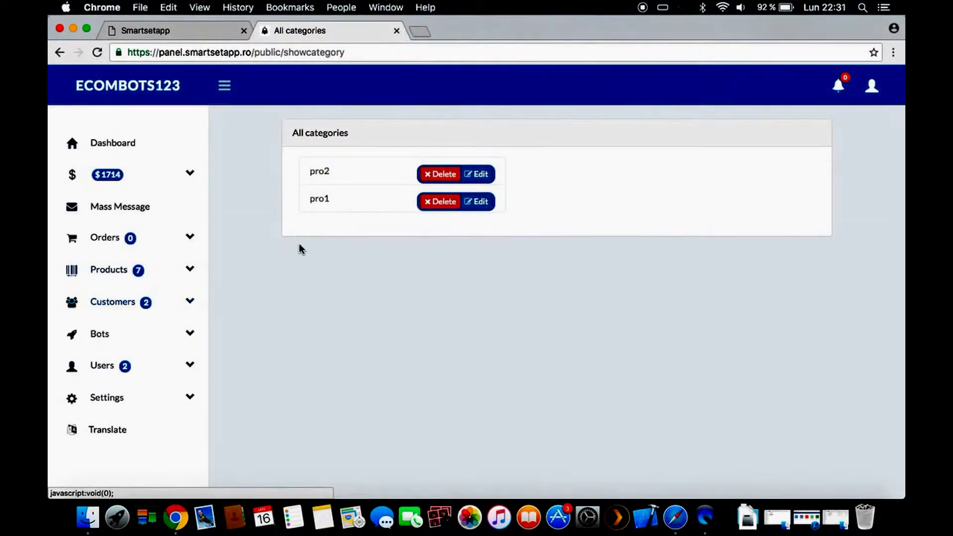
left_click(108, 271)
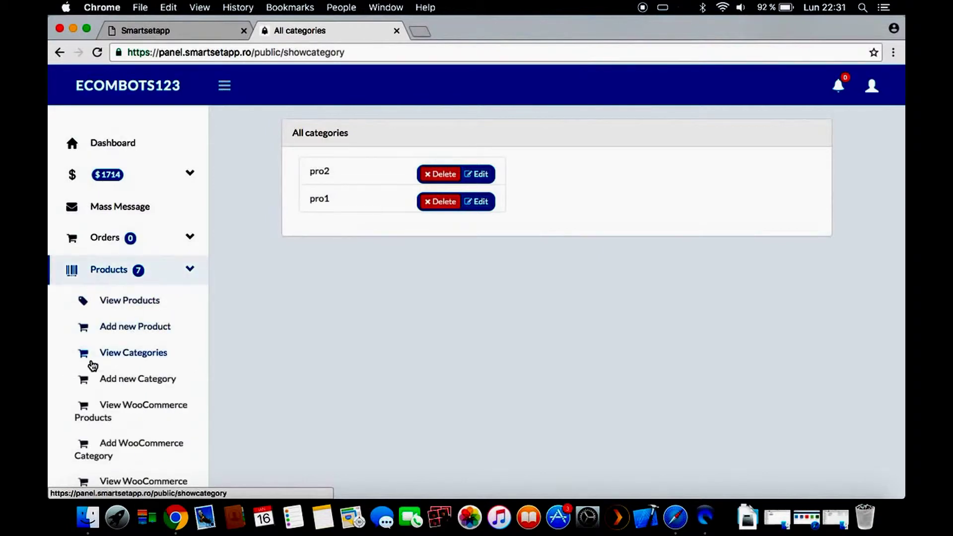
- Browse the WooCommerce products like WOO SINGLE #2 and WOO ALBUM #4, dismissing Chrome's translate bar
left_click(135, 411)
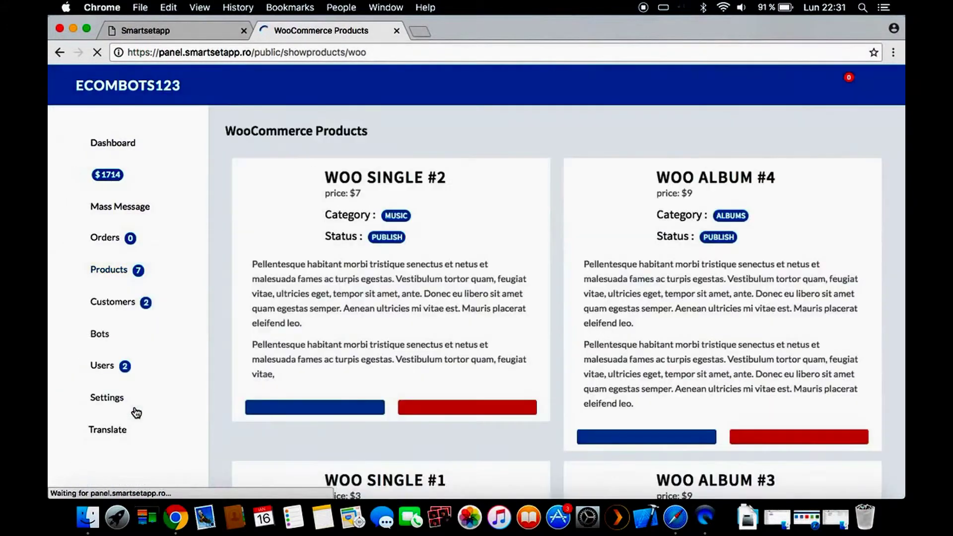
scroll(422, 311, "down", 3)
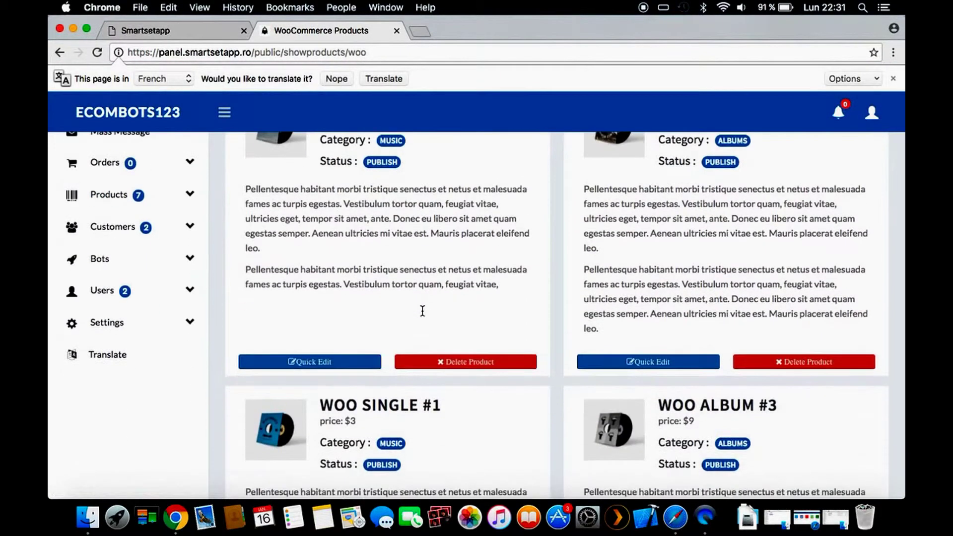
scroll(422, 310, "down", 15)
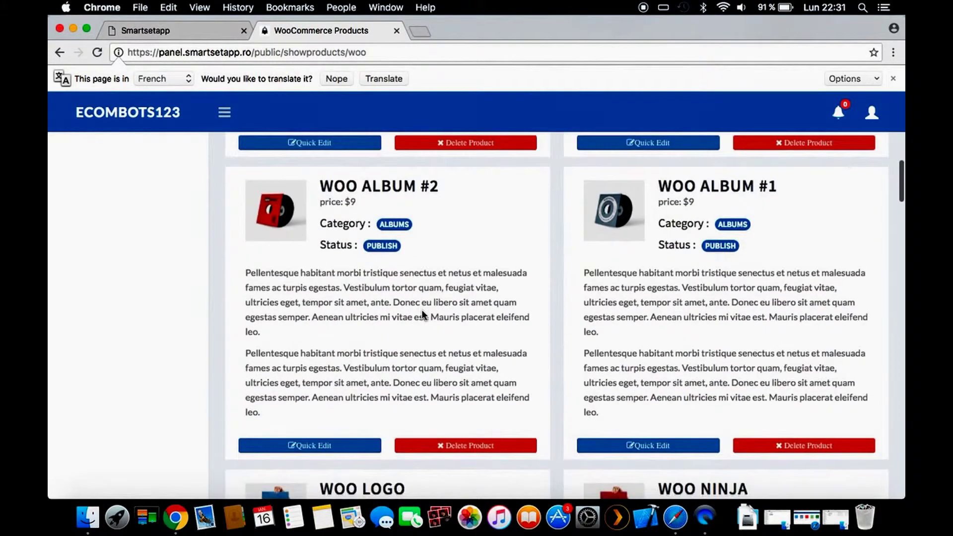
scroll(421, 309, "down", 3)
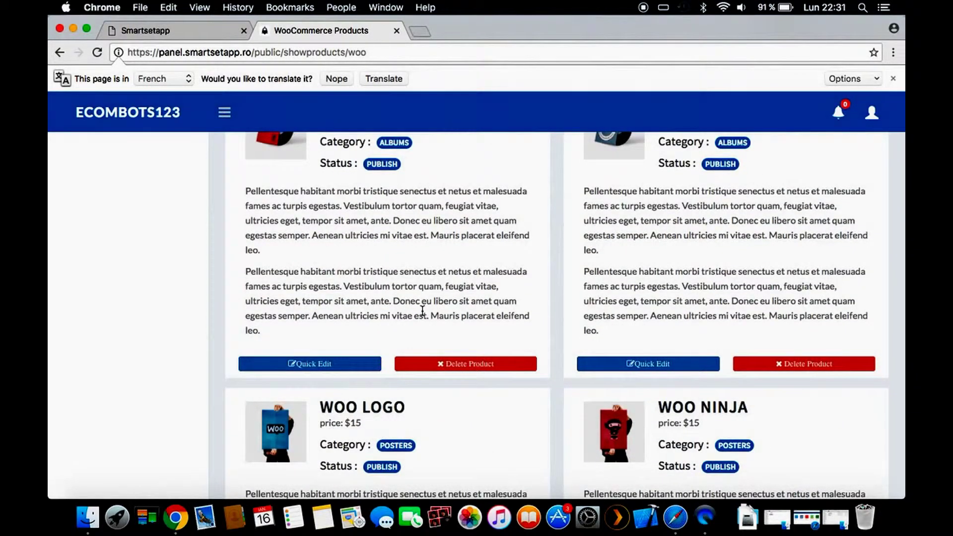
scroll(422, 311, "down", 9)
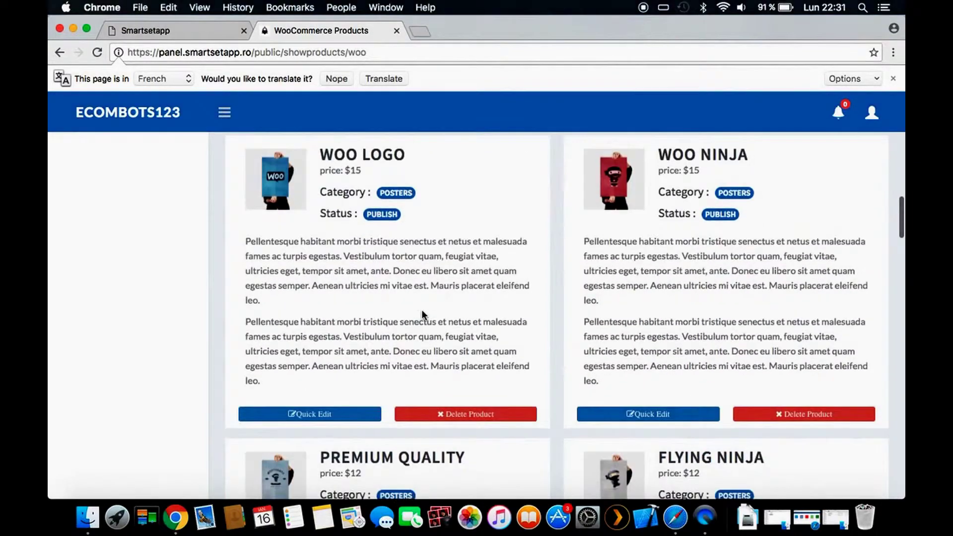
left_click(893, 79)
scroll(534, 206, "down", 15)
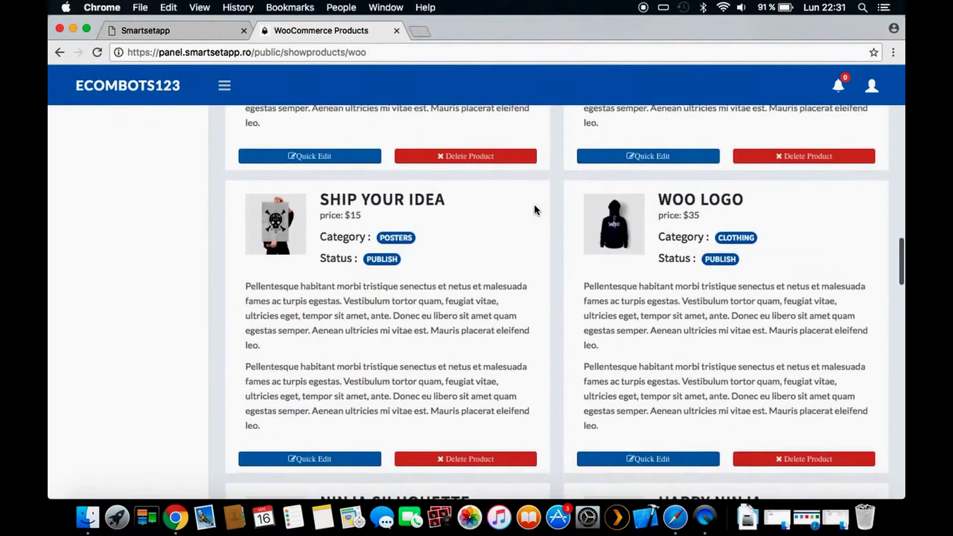
scroll(534, 208, "down", 20)
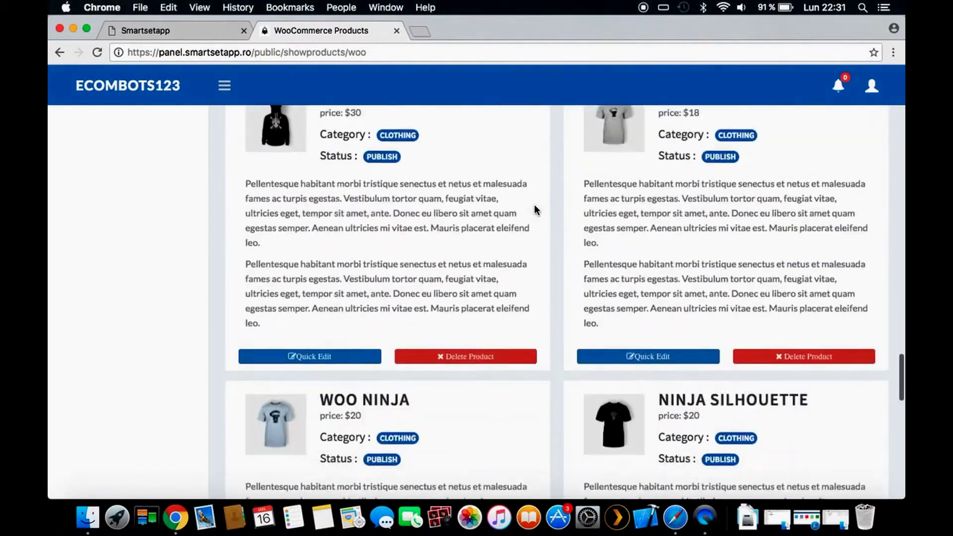
scroll(535, 210, "down", 15)
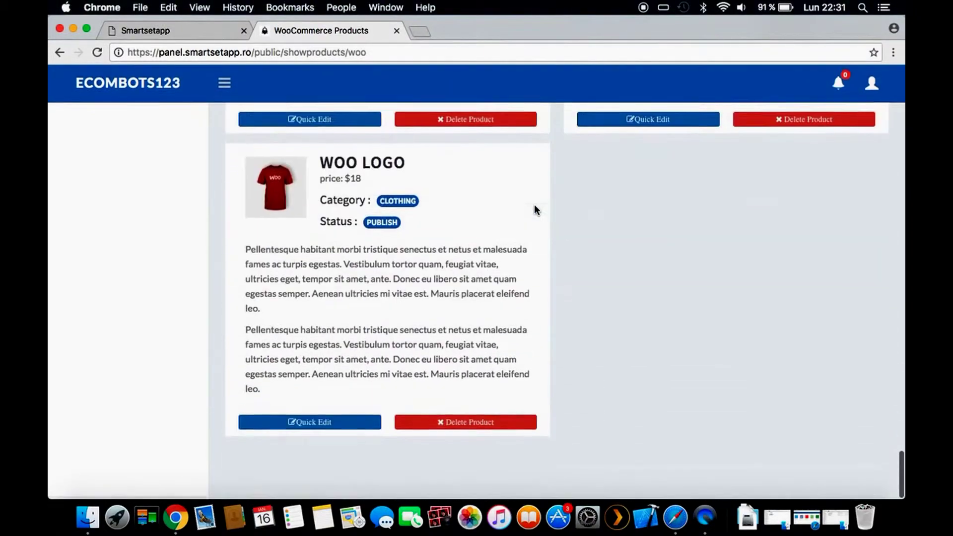
scroll(535, 209, "up", 20)
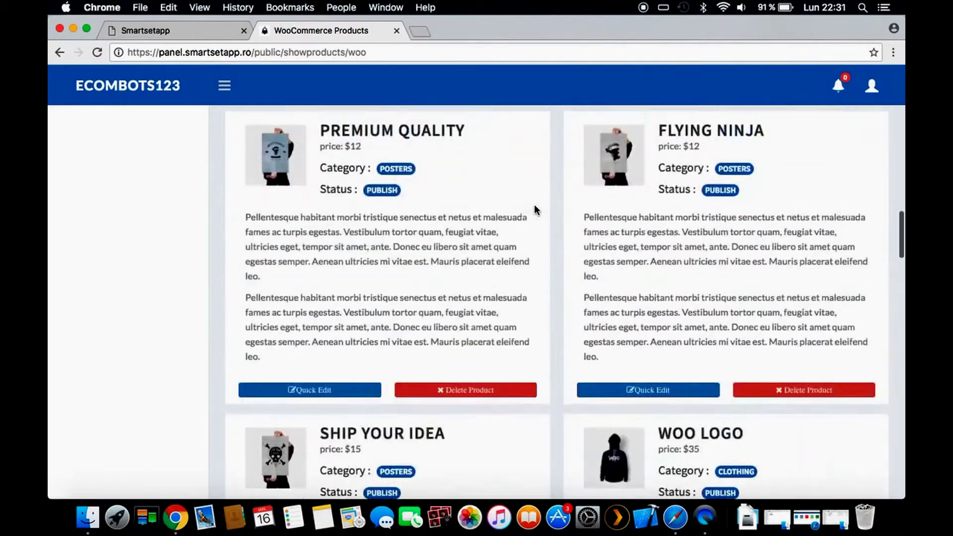
scroll(534, 209, "up", 20)
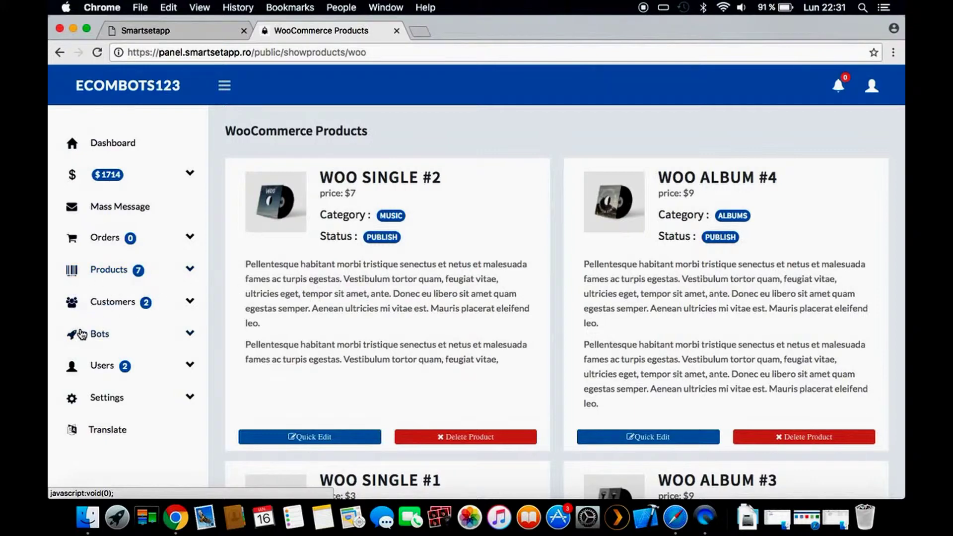
left_click(115, 302)
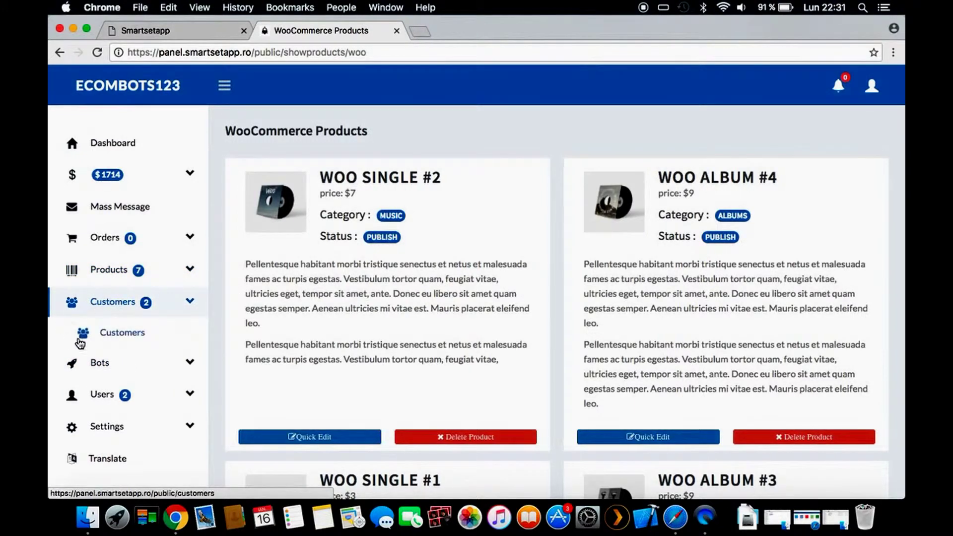
left_click(120, 332)
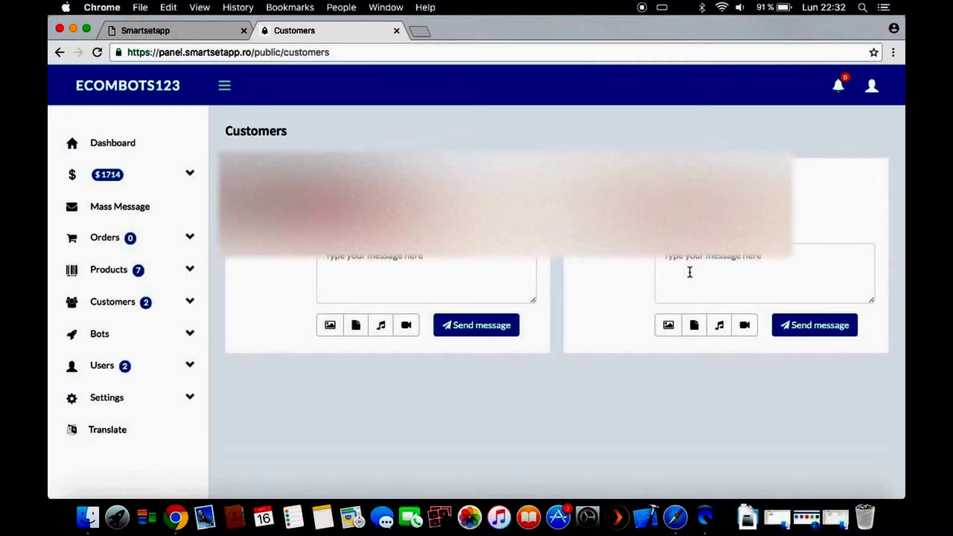
- Review the two auto replies in Bot replies, then open the Users list showing one user and one admin
left_click(94, 337)
left_click(123, 367)
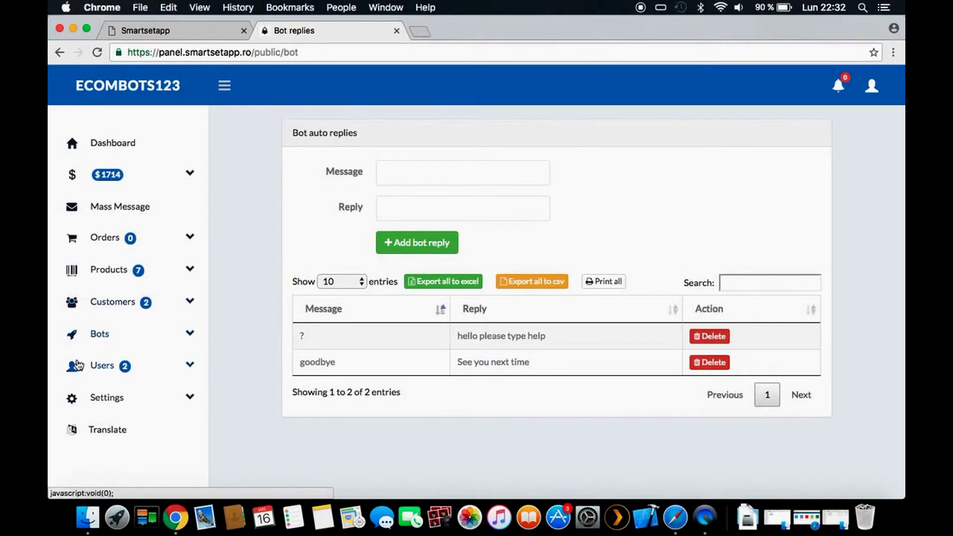
left_click(105, 368)
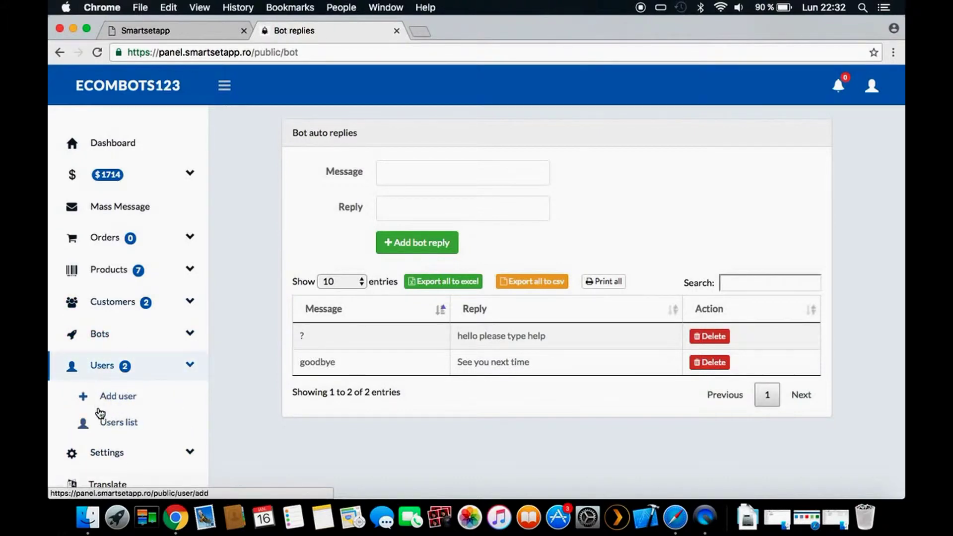
left_click(117, 426)
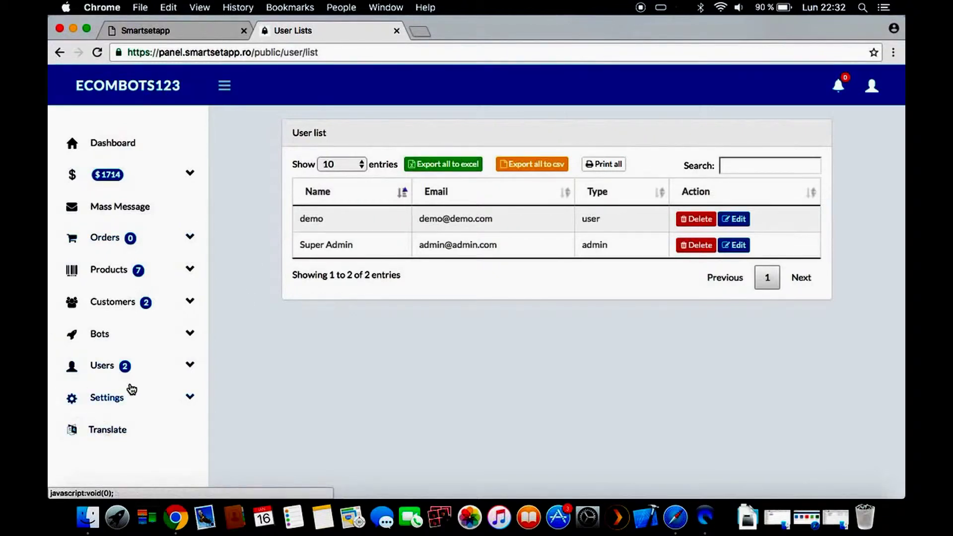
- Open the Translate page and scroll through its English-to-Romanian phrase table, such as Hi → Salut
left_click(95, 432)
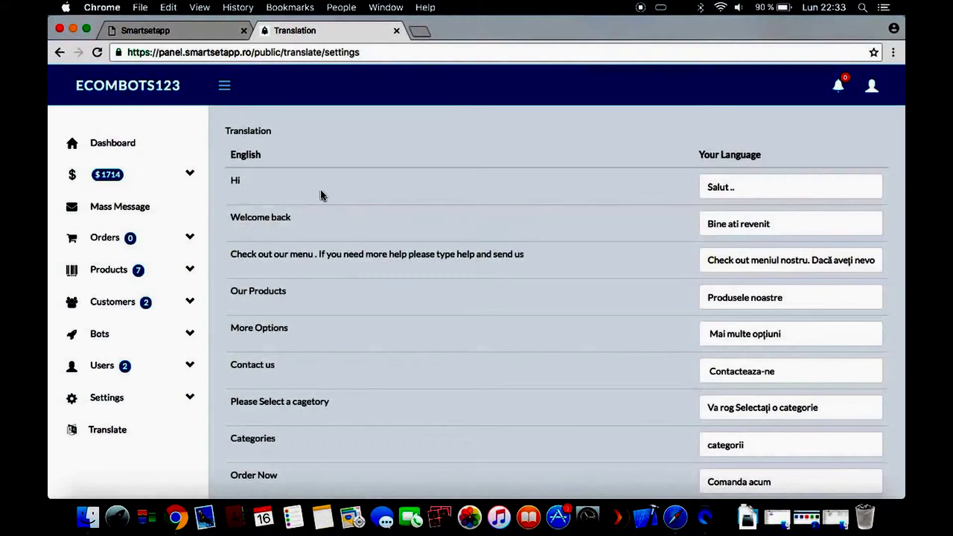
scroll(323, 196, "down", 2)
scroll(323, 195, "up", 2)
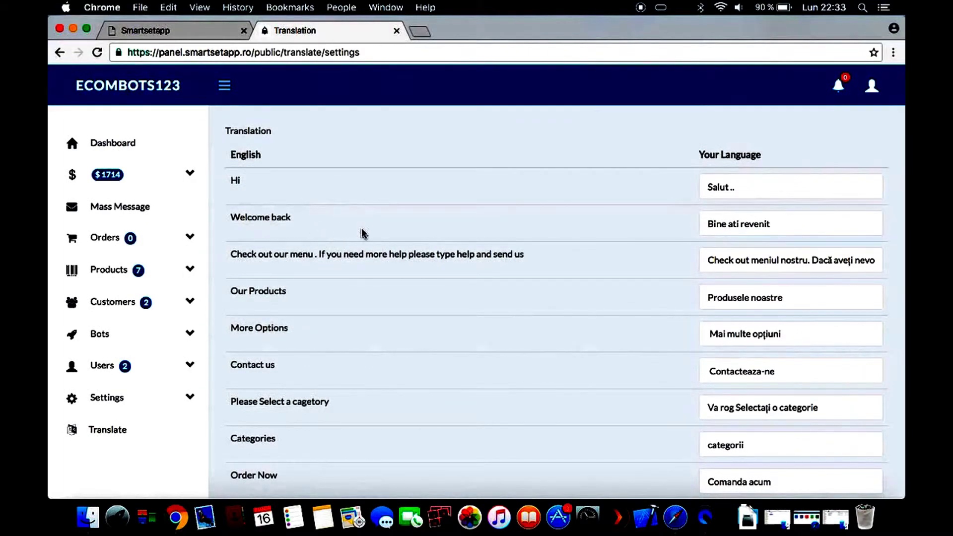
scroll(331, 207, "down", 15)
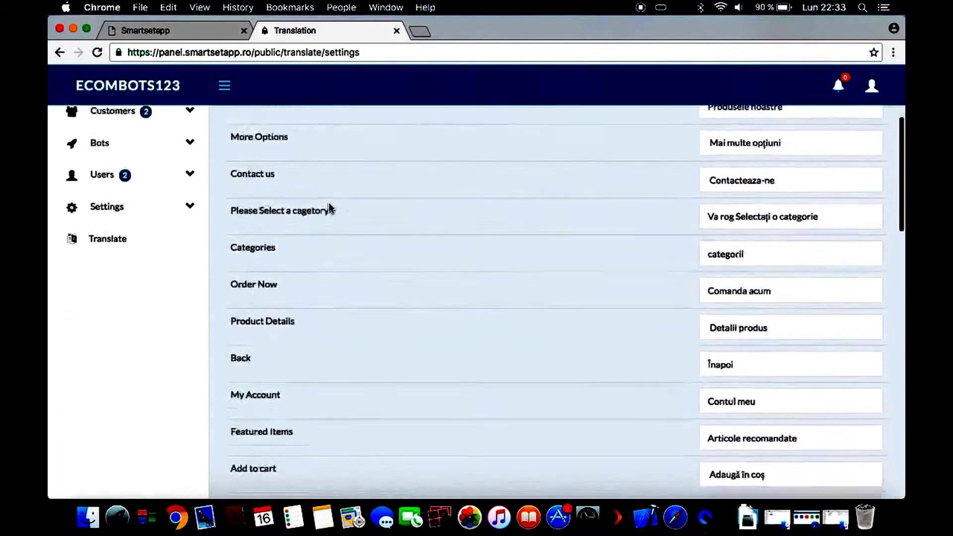
scroll(330, 207, "up", 15)
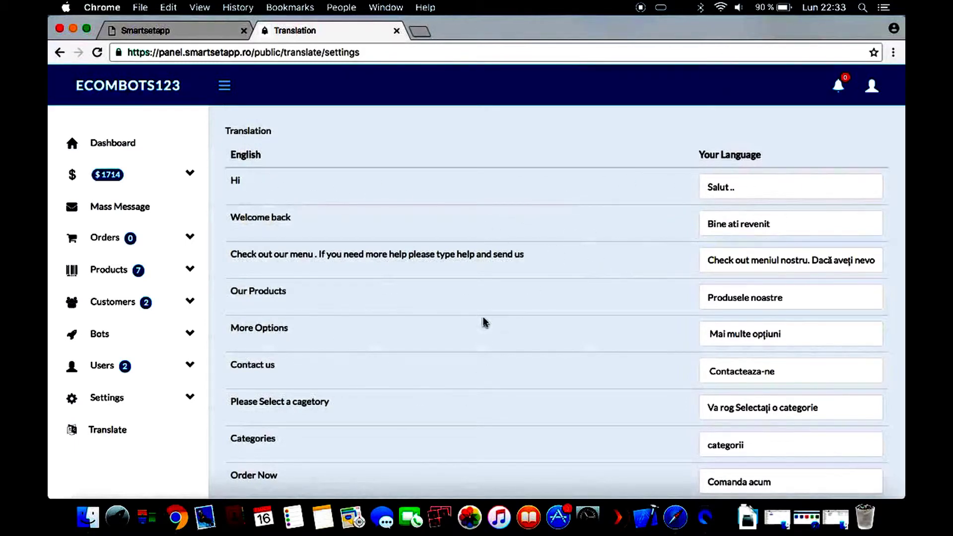
scroll(485, 319, "down", 10)
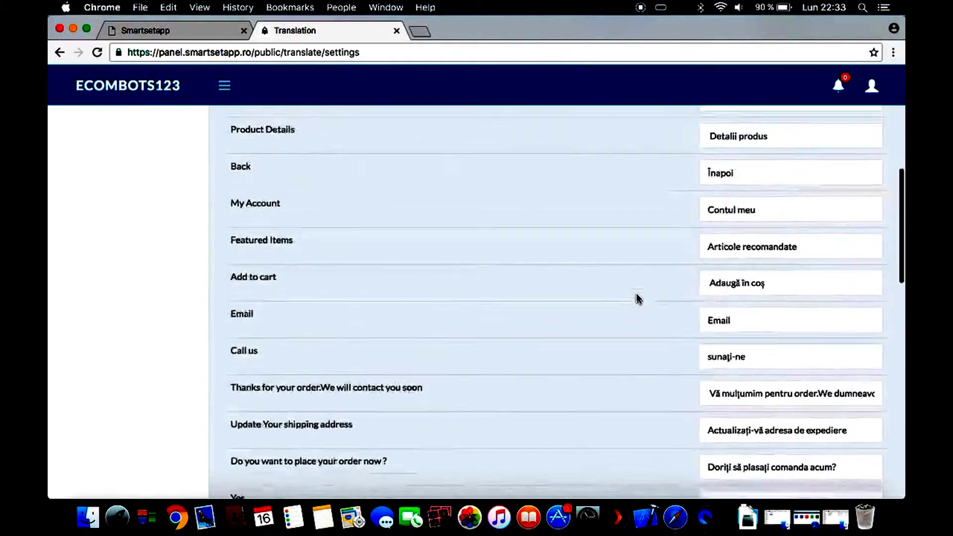
scroll(639, 298, "down", 20)
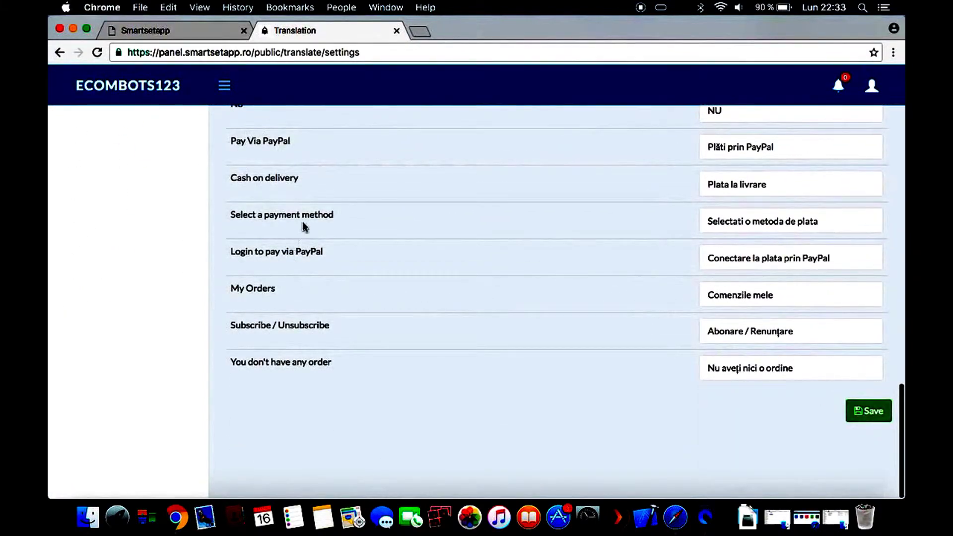
scroll(304, 227, "up", 20)
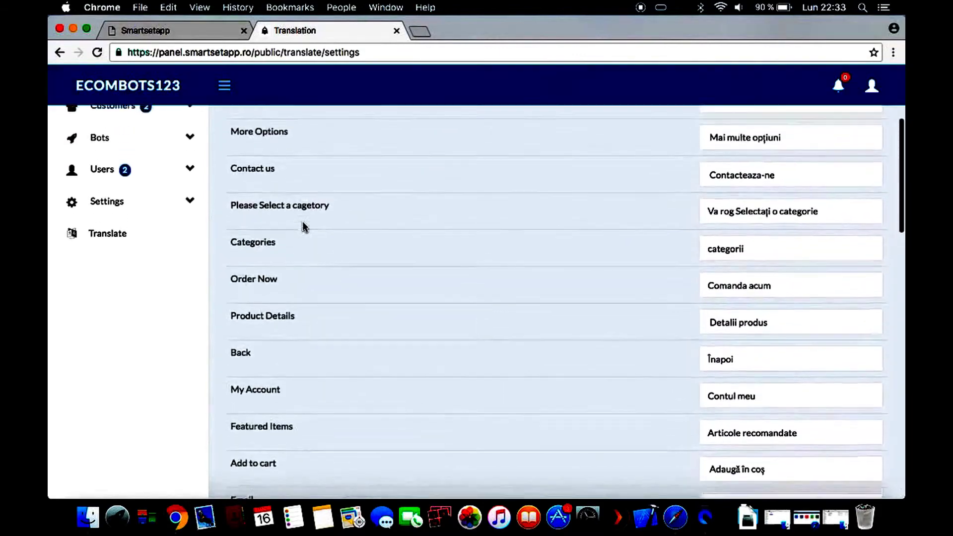
scroll(305, 227, "up", 4)
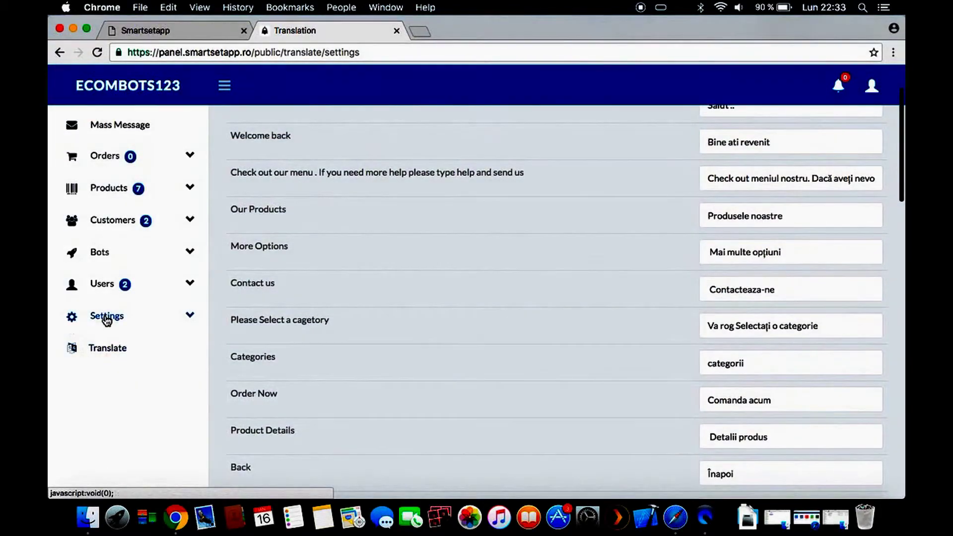
- Change the Shop Settings Translate option from no to yes and close the form
left_click(107, 317)
left_click(124, 351)
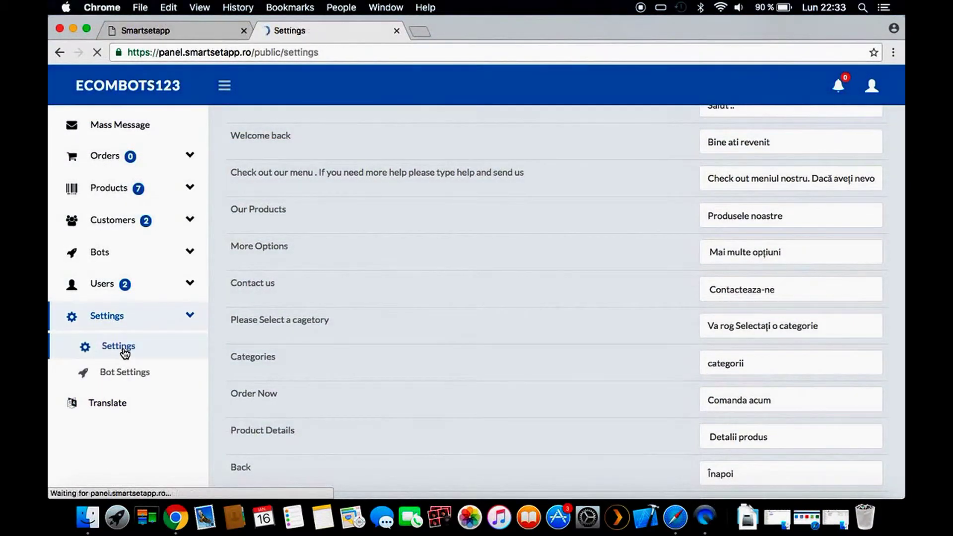
left_click(385, 232)
scroll(420, 344, "down", 5)
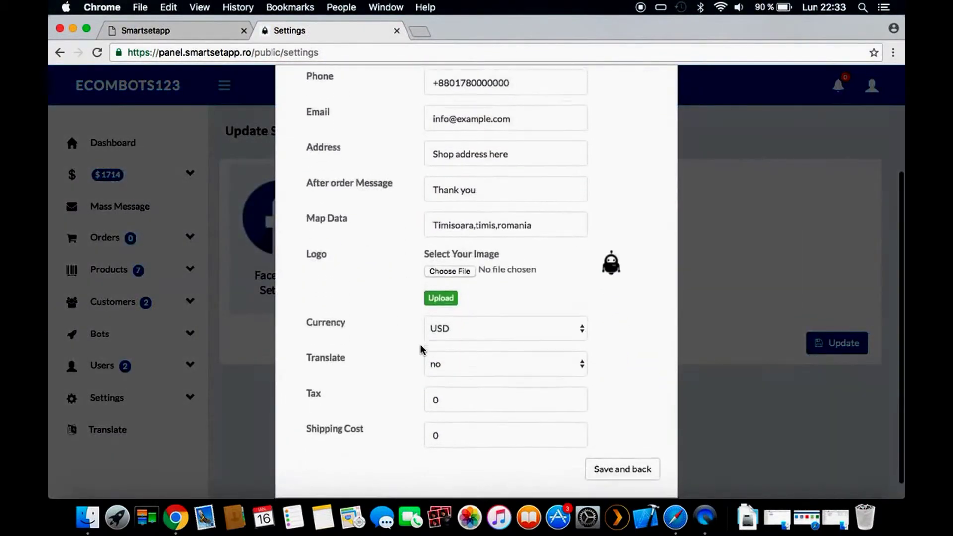
left_click(569, 358)
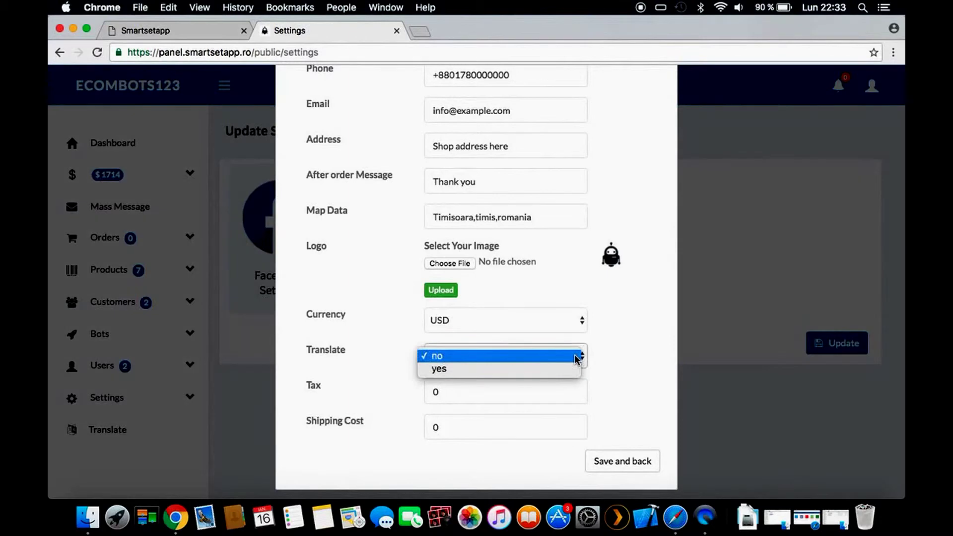
left_click(460, 370)
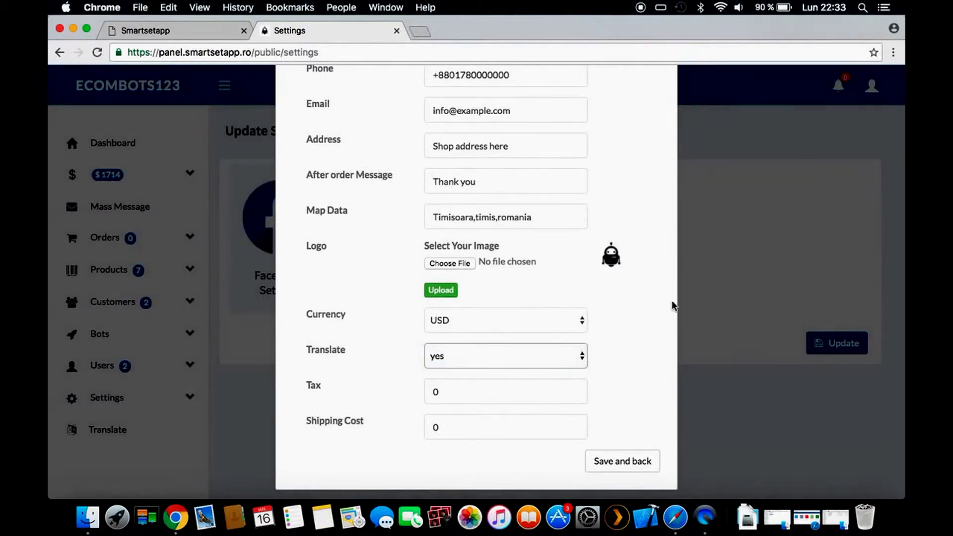
scroll(678, 293, "up", 5)
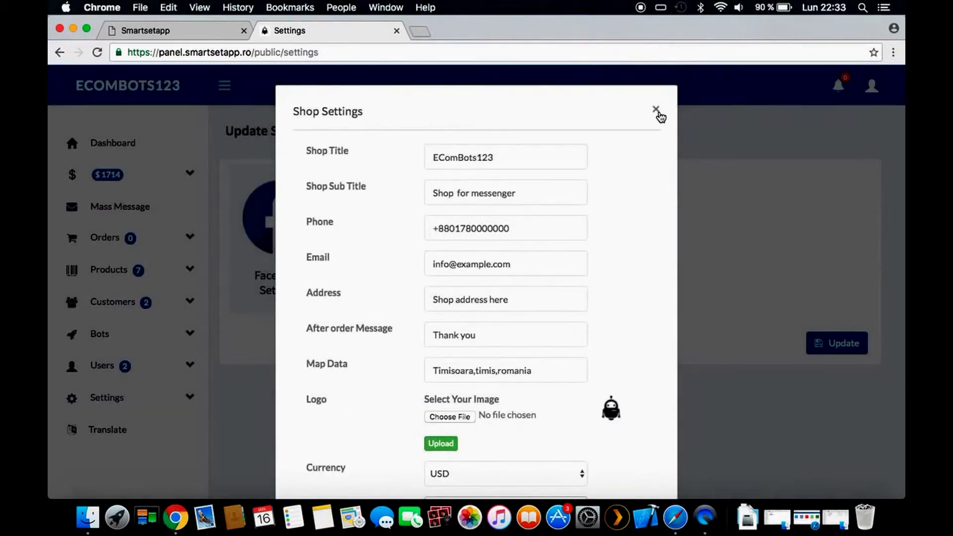
left_click(655, 110)
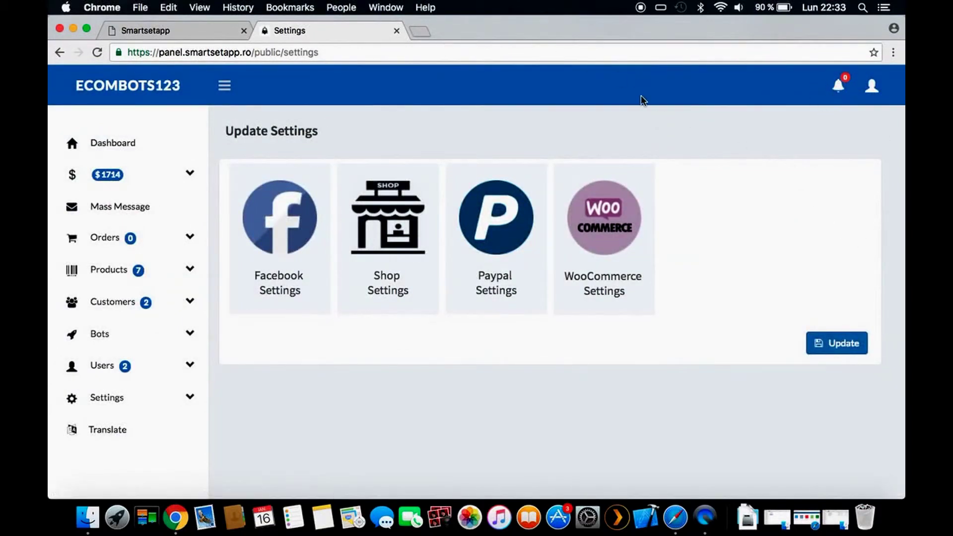
- Check the empty notifications list, then view the Earning History page
left_click(838, 86)
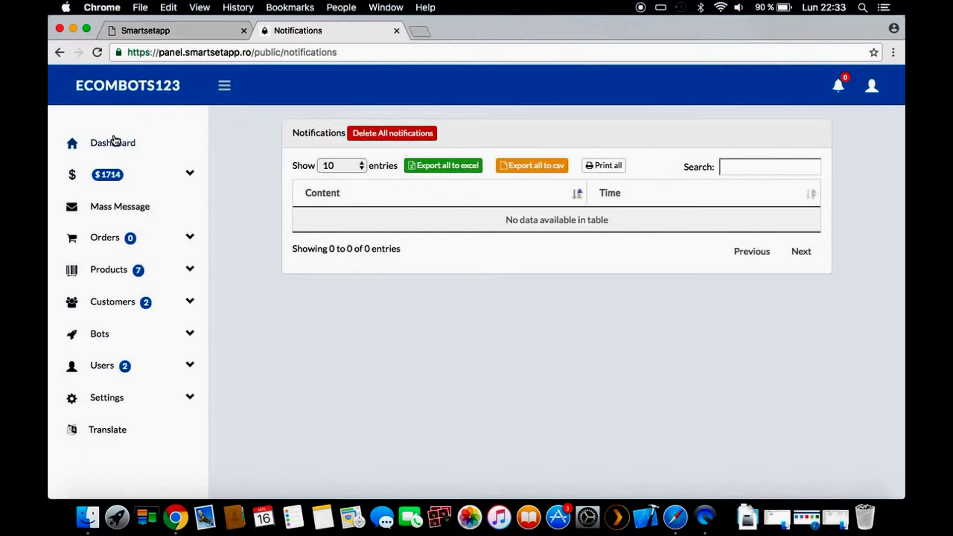
left_click(115, 180)
left_click(109, 207)
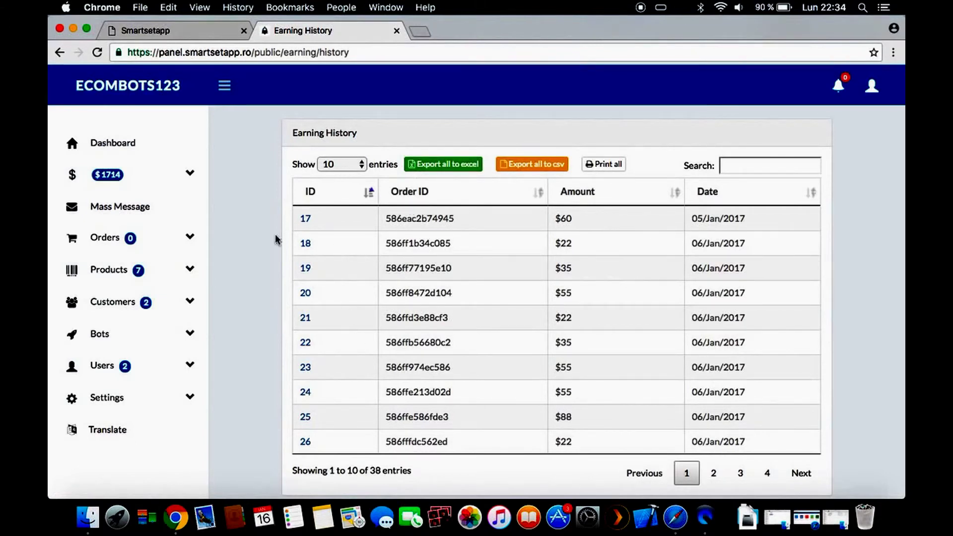
- Review the PayPal Earning payment records, then return to the 38-entry Earning History list
left_click(99, 178)
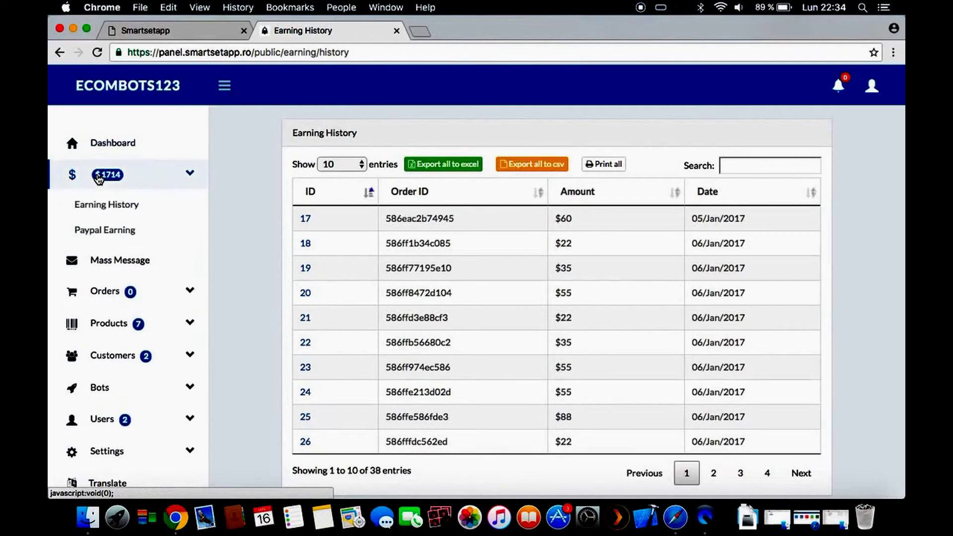
left_click(109, 233)
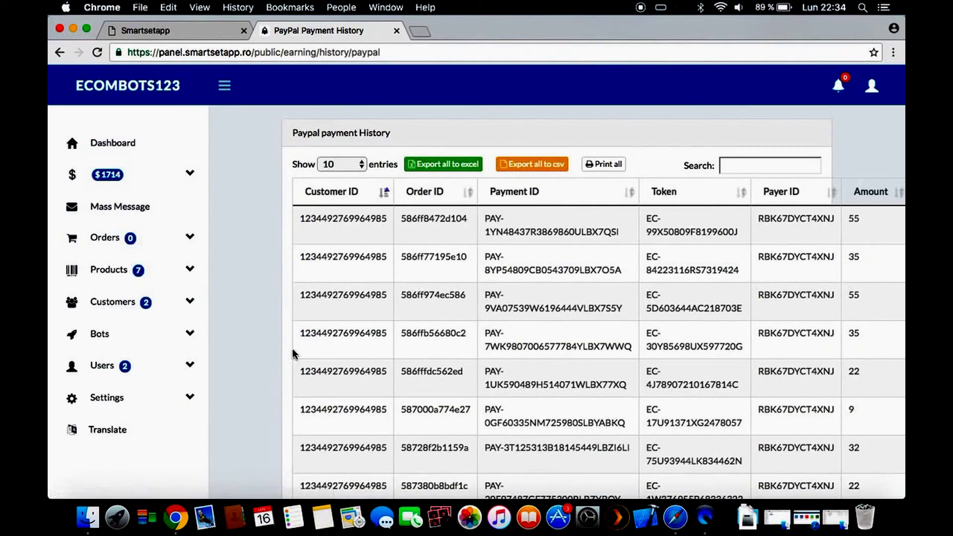
scroll(478, 348, "down", 3)
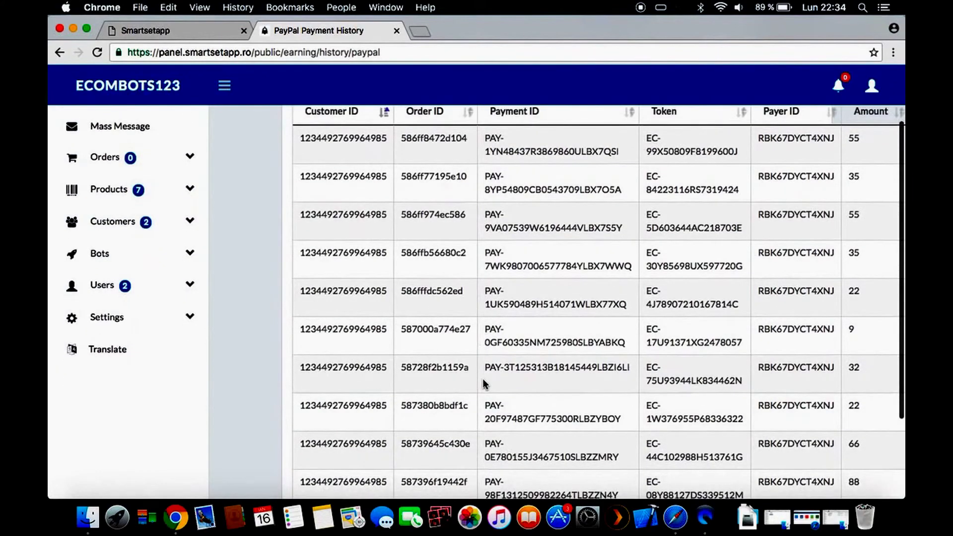
scroll(482, 378, "up", 3)
scroll(482, 378, "down", 1)
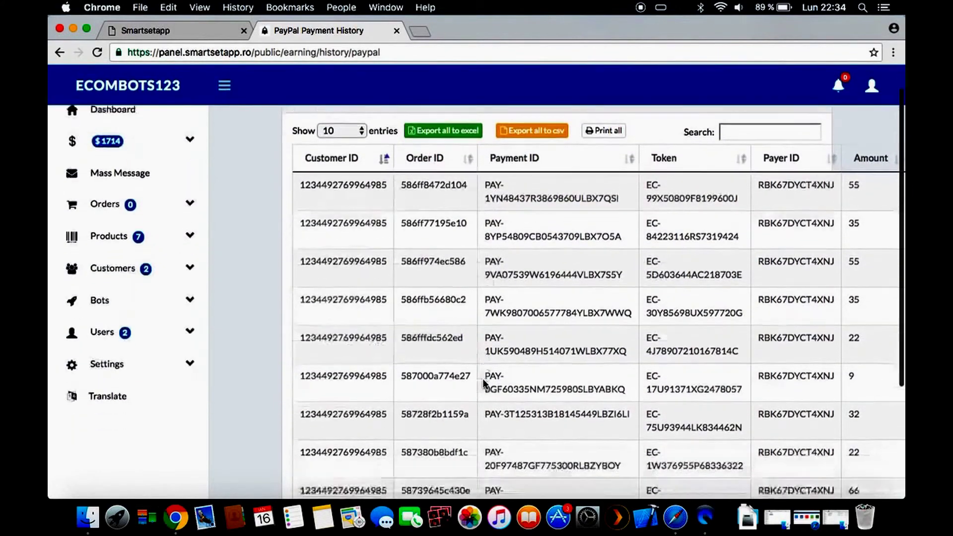
scroll(256, 258, "up", 1)
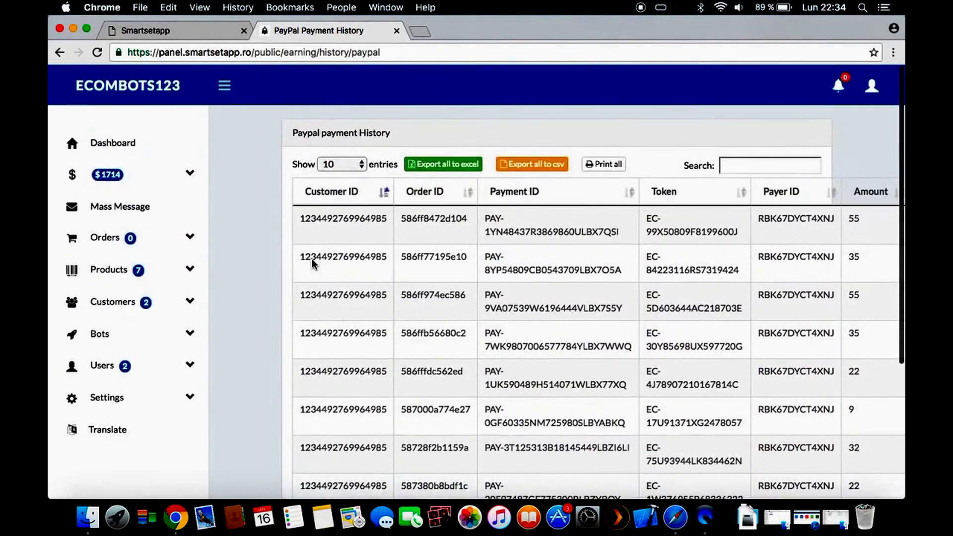
left_click(115, 177)
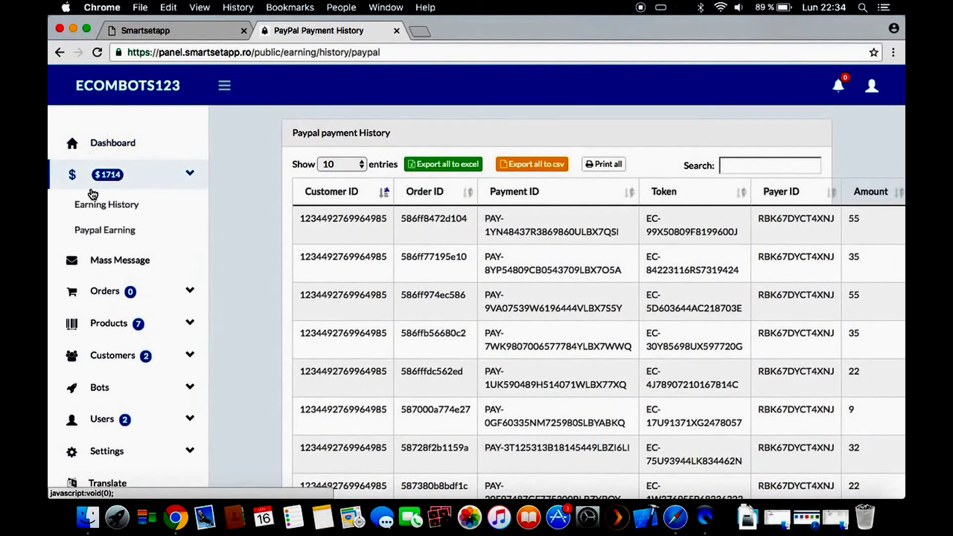
left_click(112, 208)
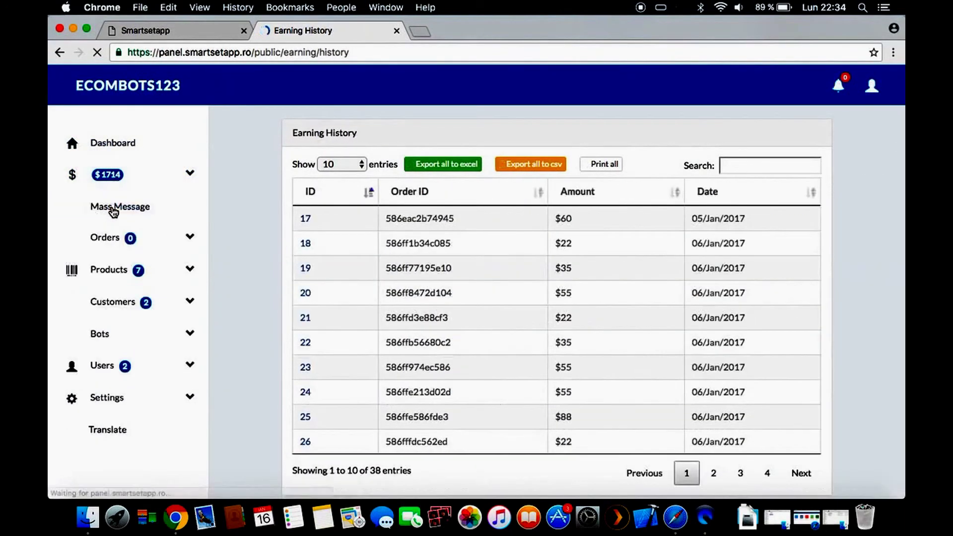